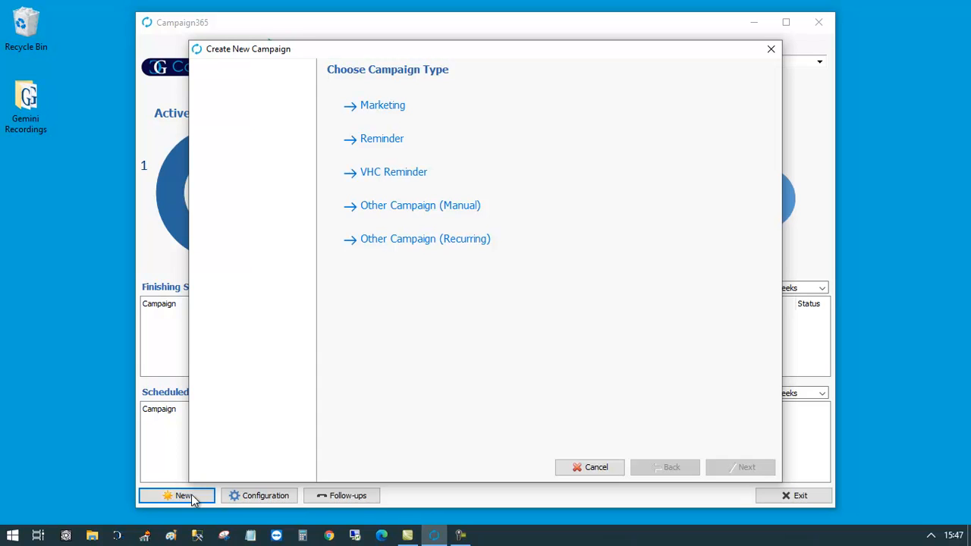
- Choose the Reminder campaign type with code 'MOT REMINDER' and description 'MOT Reminder'
click(384, 148)
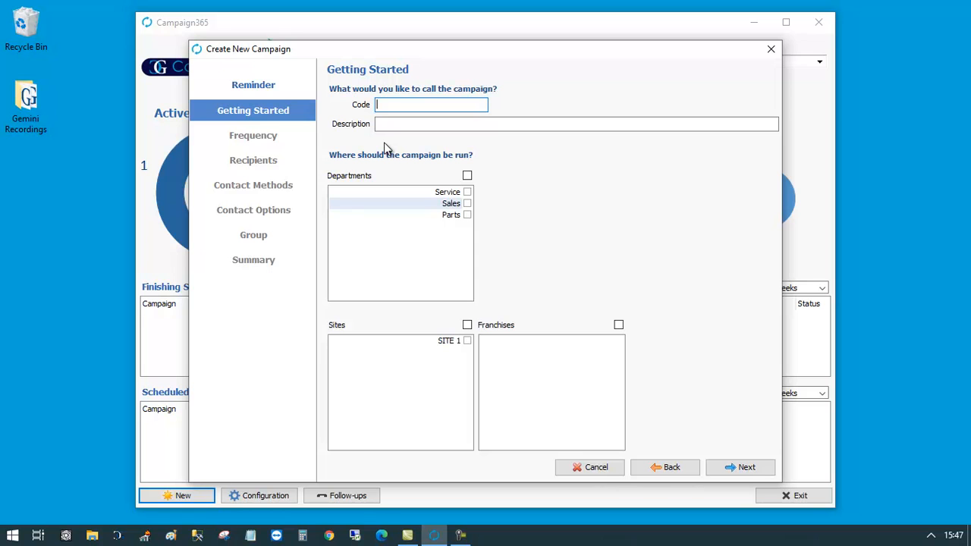
text(MOT REMINDER)
key(Tab)
text(MOT Reminder)
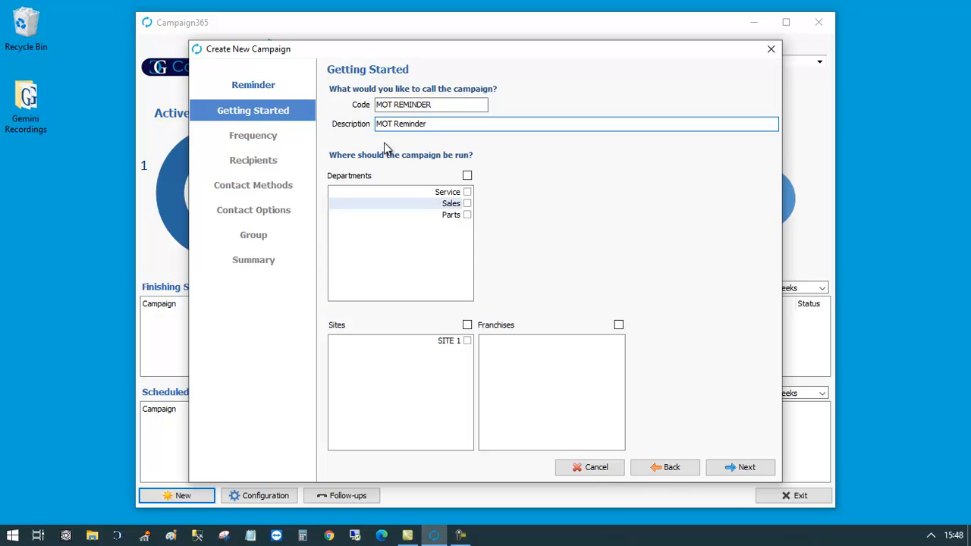
- Limit the campaign to the Service department, SITE 1 and both franchises, then continue
click(467, 192)
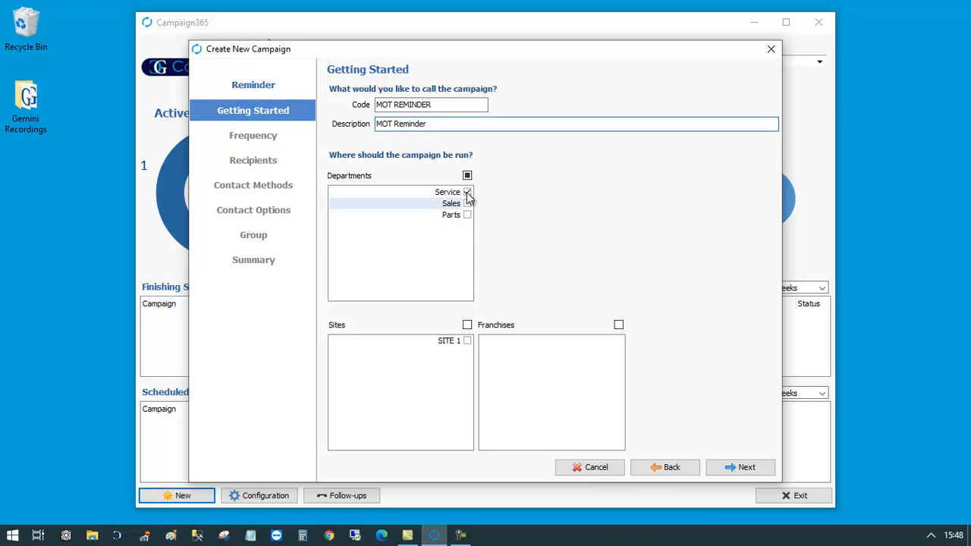
click(467, 340)
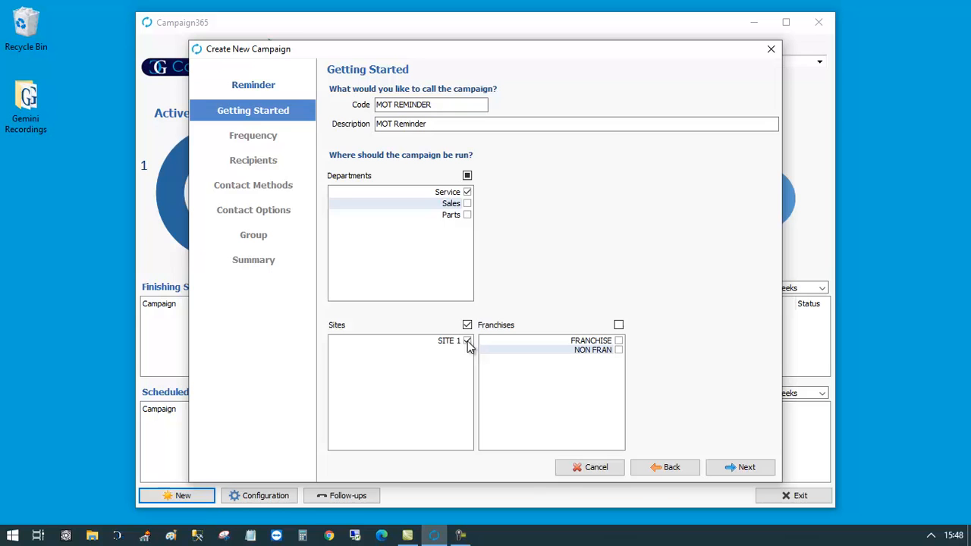
click(618, 325)
click(747, 467)
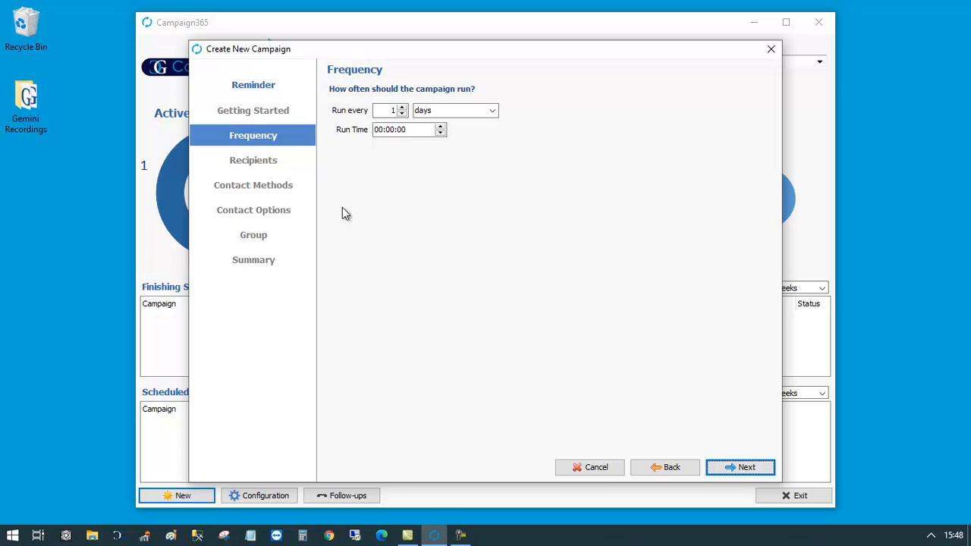
- Enter 10:3 as the campaign's daily run time and continue to the Recipients page
click(377, 131)
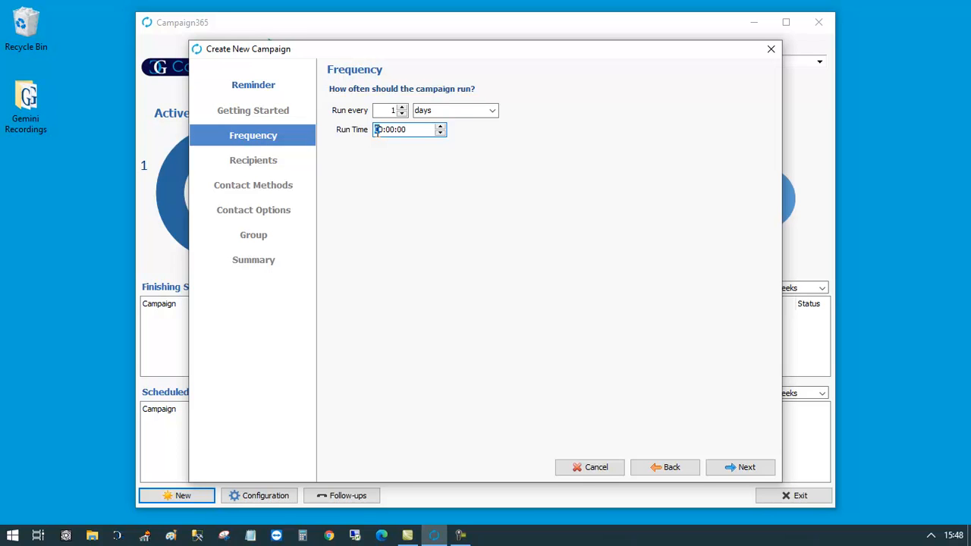
text(10:3)
click(737, 466)
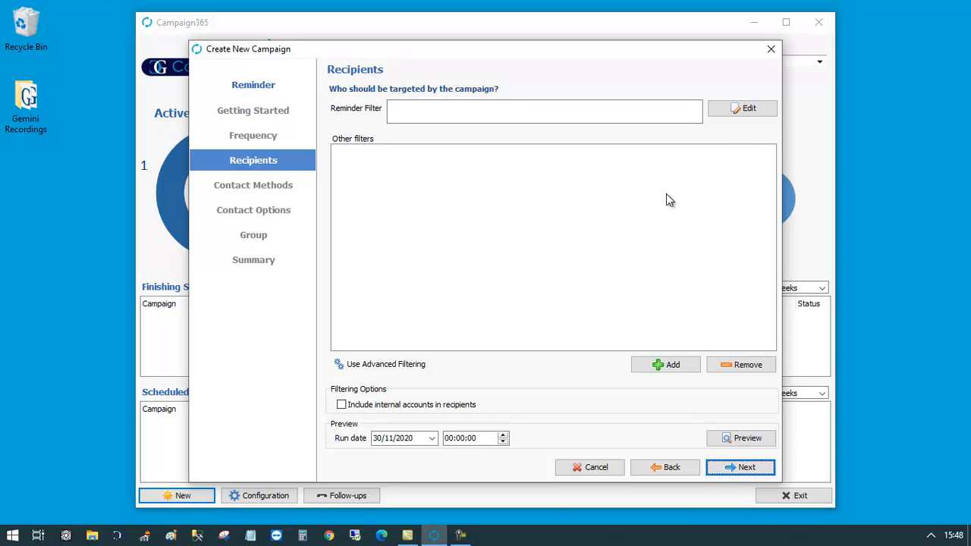
- Add a recipient filter on Vehicle Records MOT Due Date, 28 days after the run date
click(744, 111)
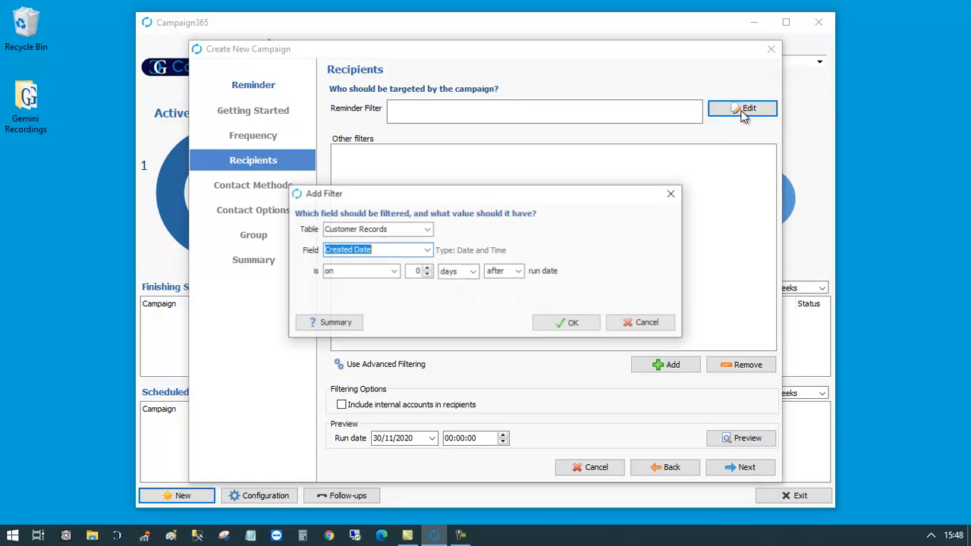
click(428, 229)
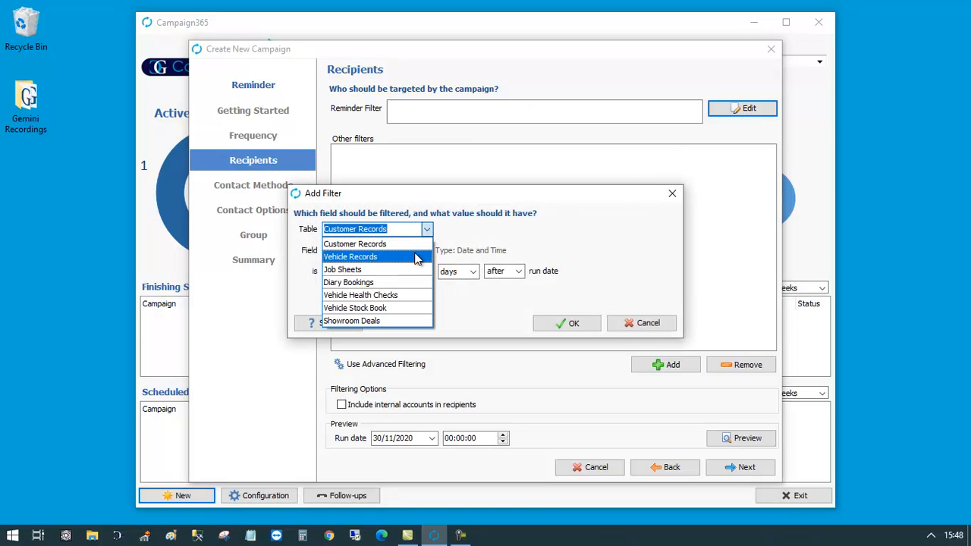
click(417, 255)
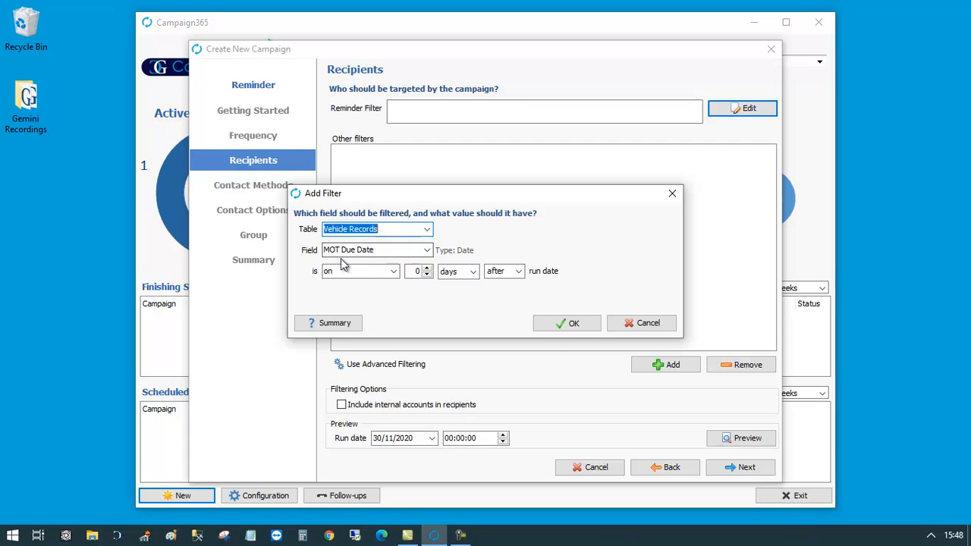
click(427, 250)
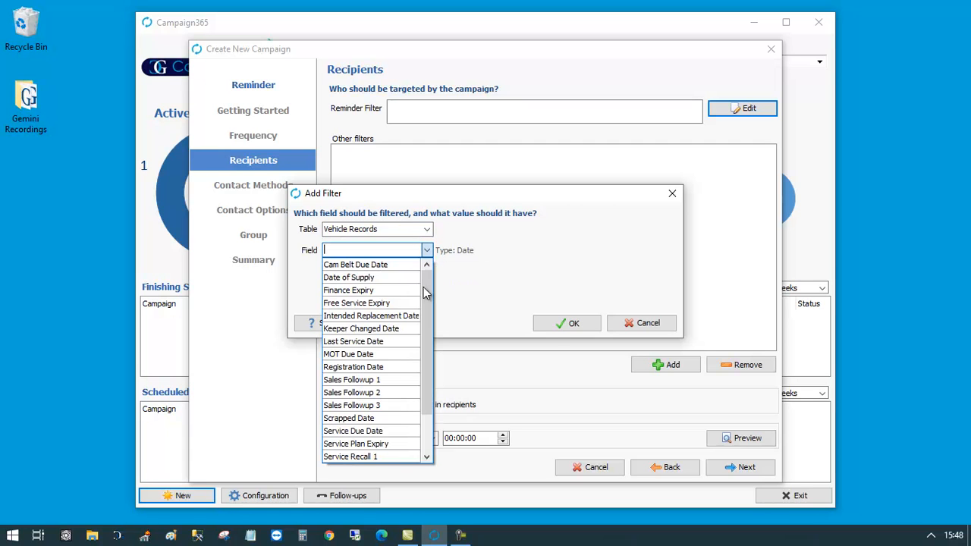
click(399, 354)
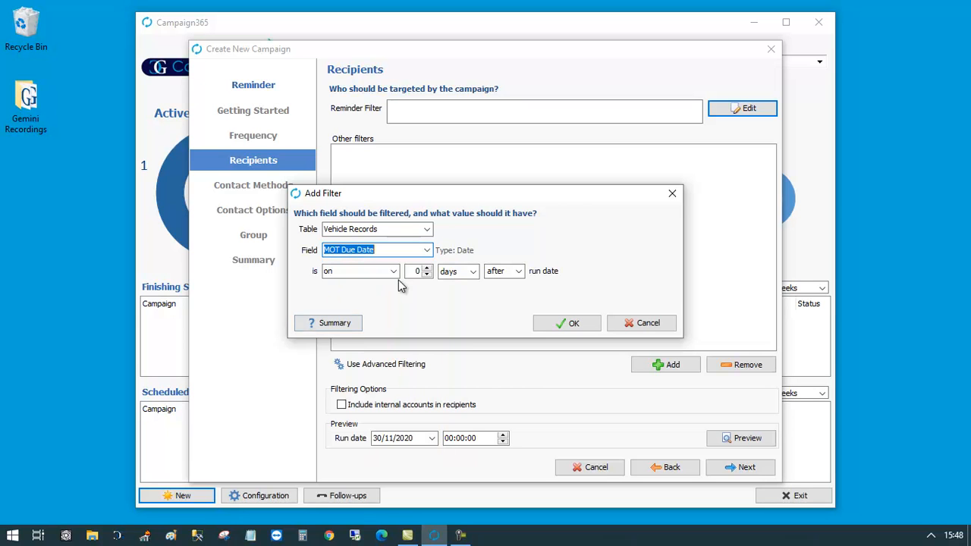
click(410, 271)
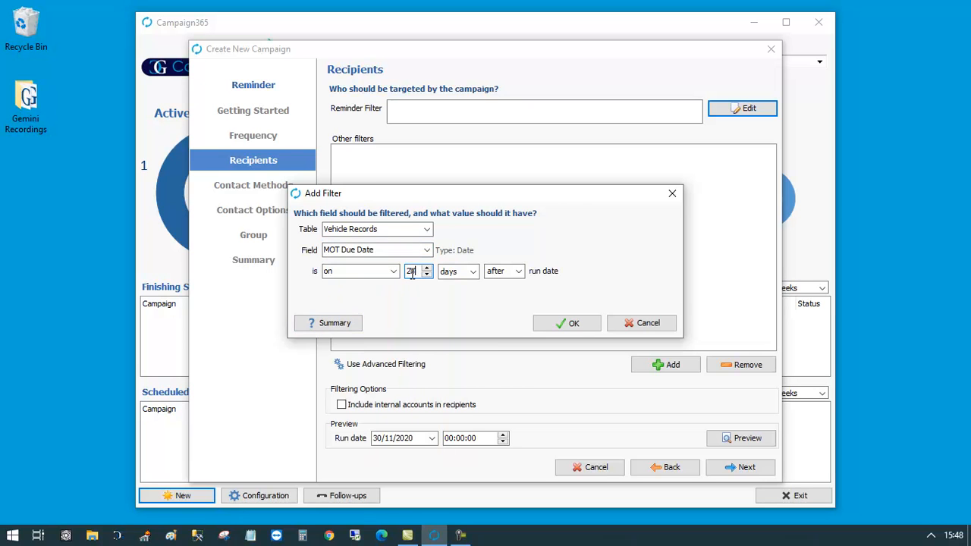
click(555, 323)
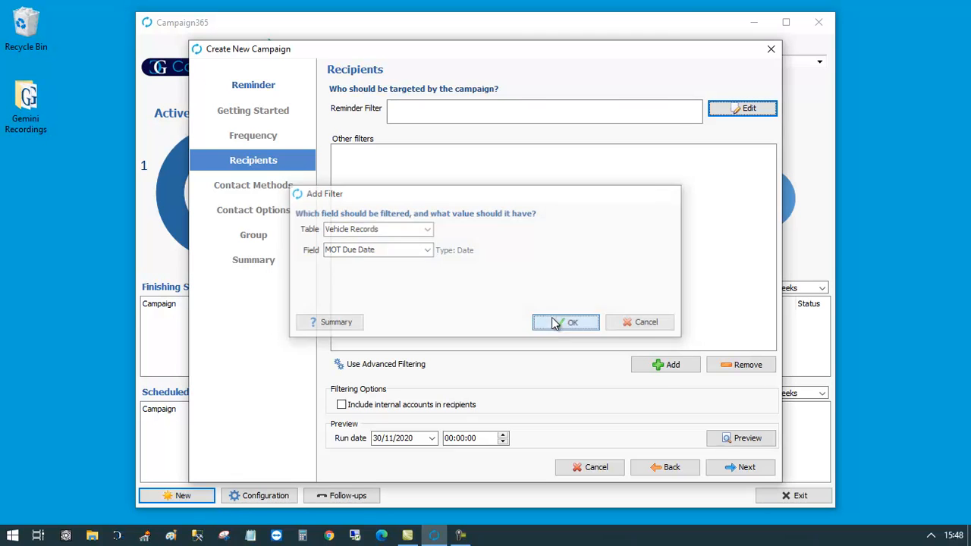
- Add a 'Customer Type does not contain Trade' filter and continue to Contact Methods
click(684, 372)
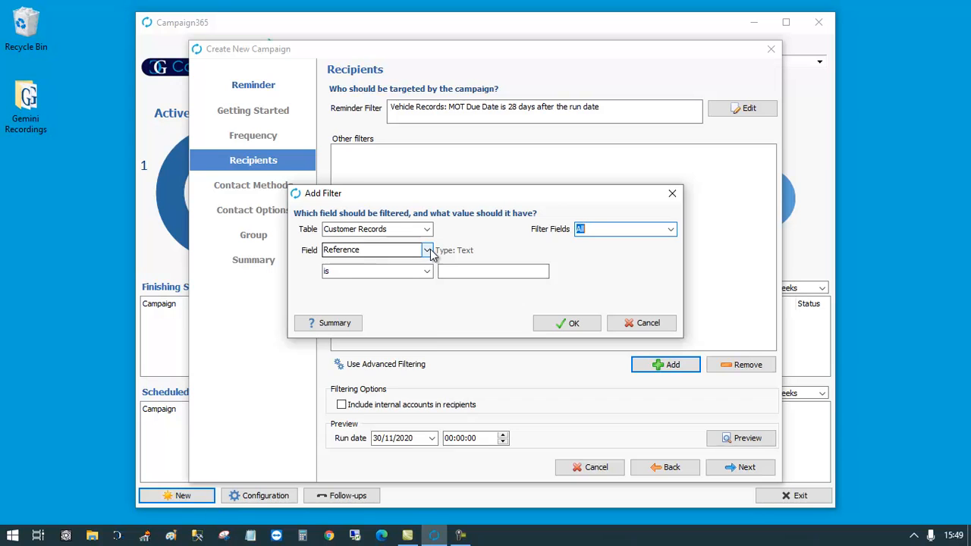
click(427, 250)
scroll(425, 345, up, 5)
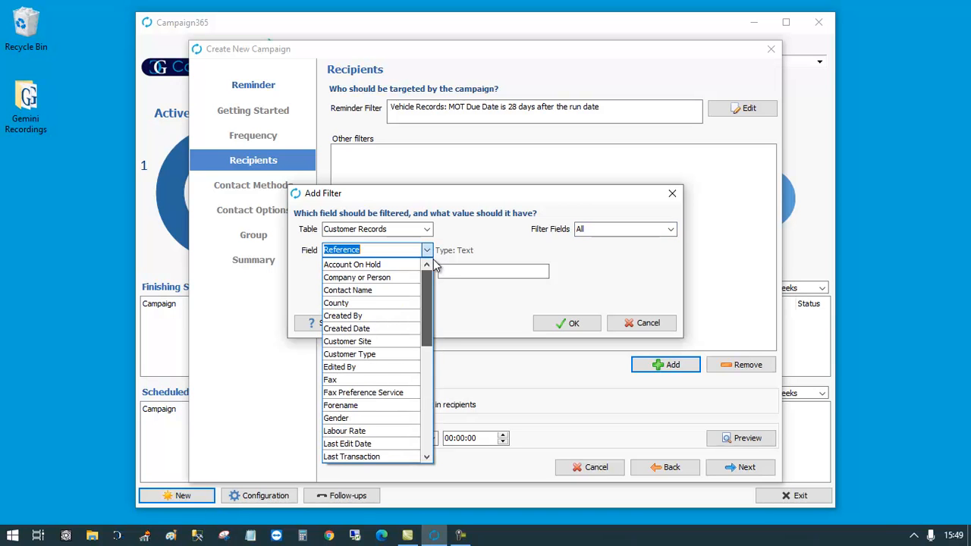
click(380, 356)
click(427, 270)
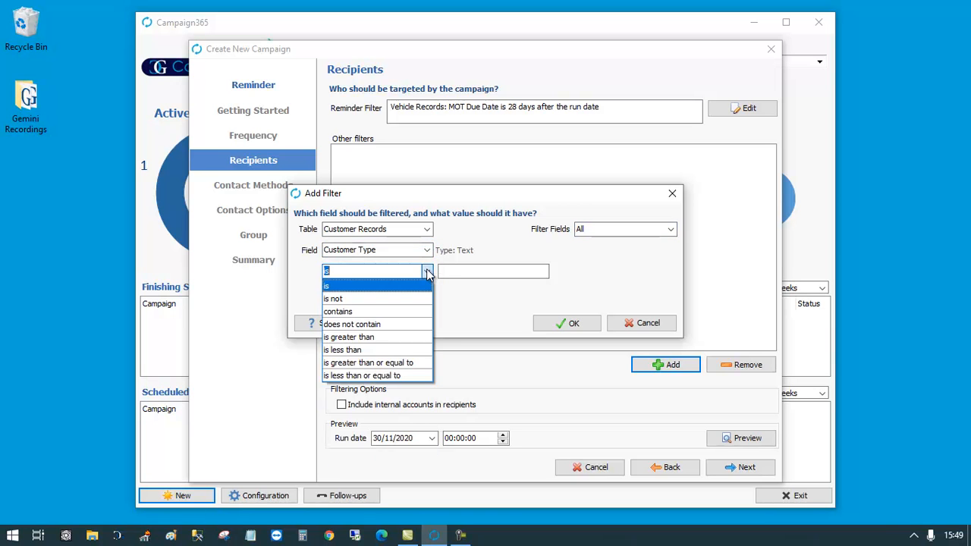
click(394, 324)
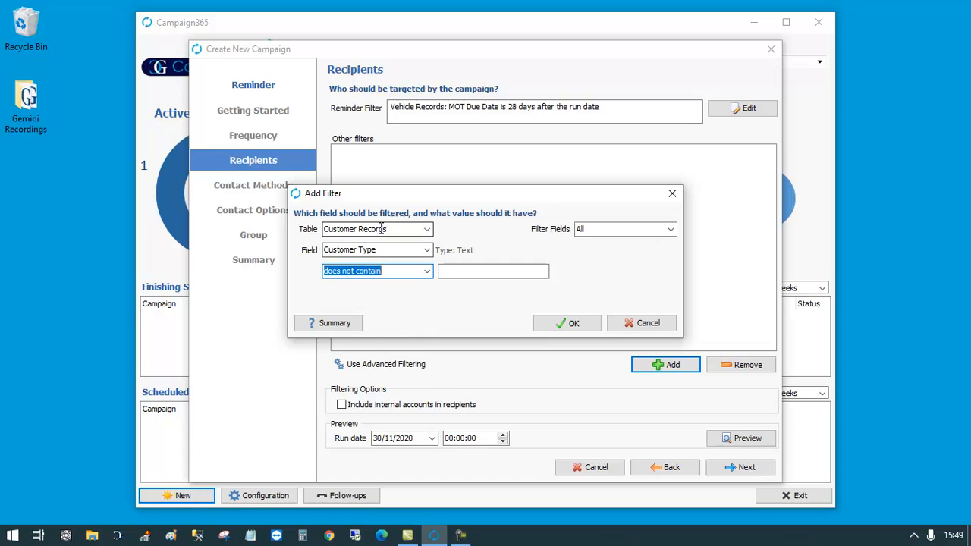
click(473, 271)
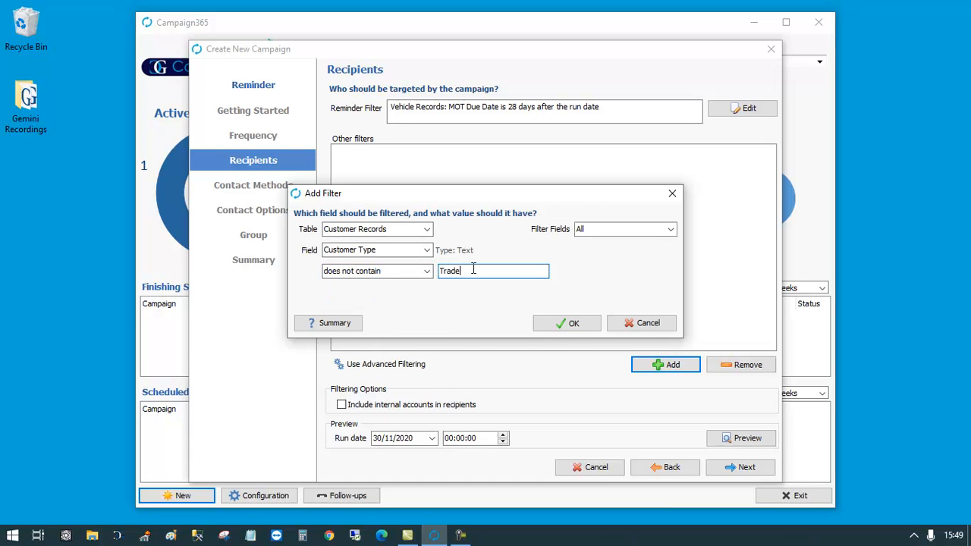
click(557, 331)
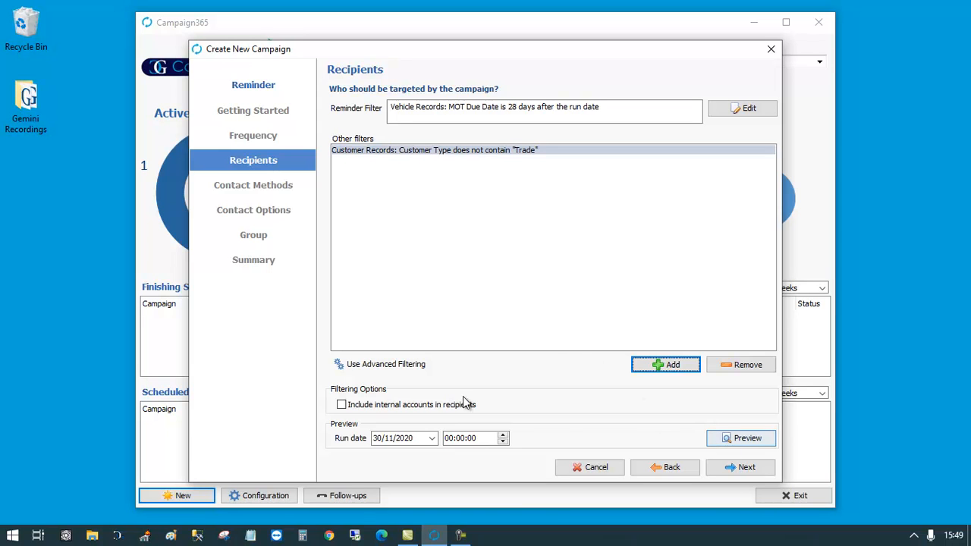
click(729, 469)
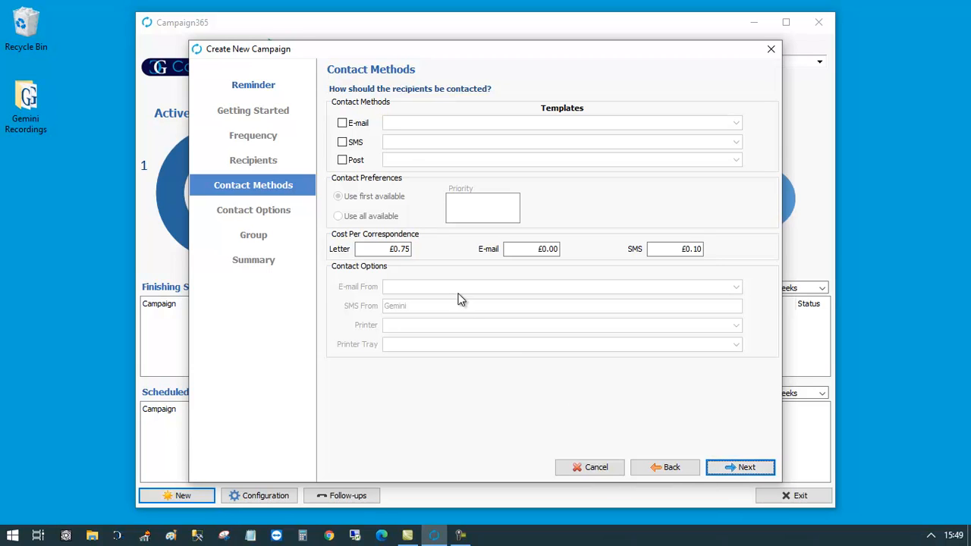
- Enable e-mail as a contact method and launch the online E-mail Editor for its template
click(343, 124)
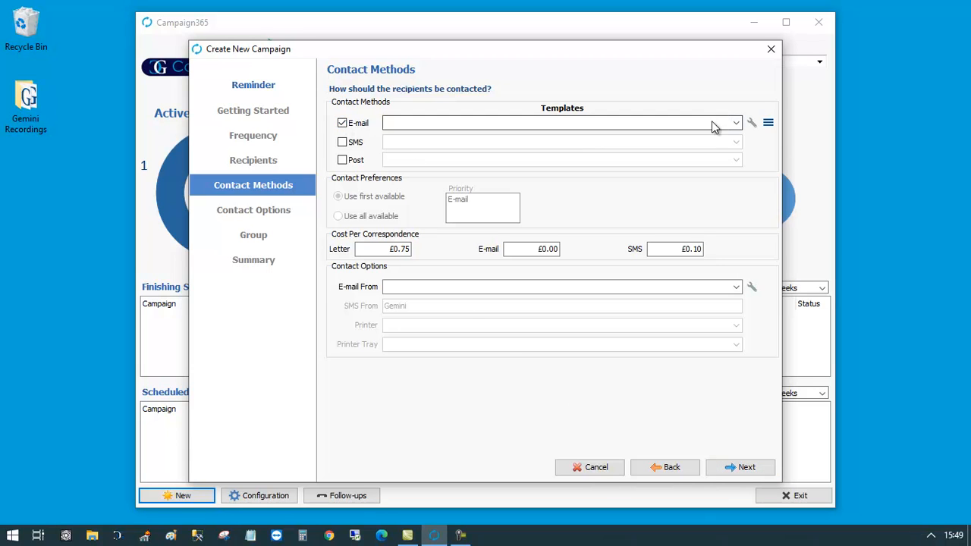
click(751, 123)
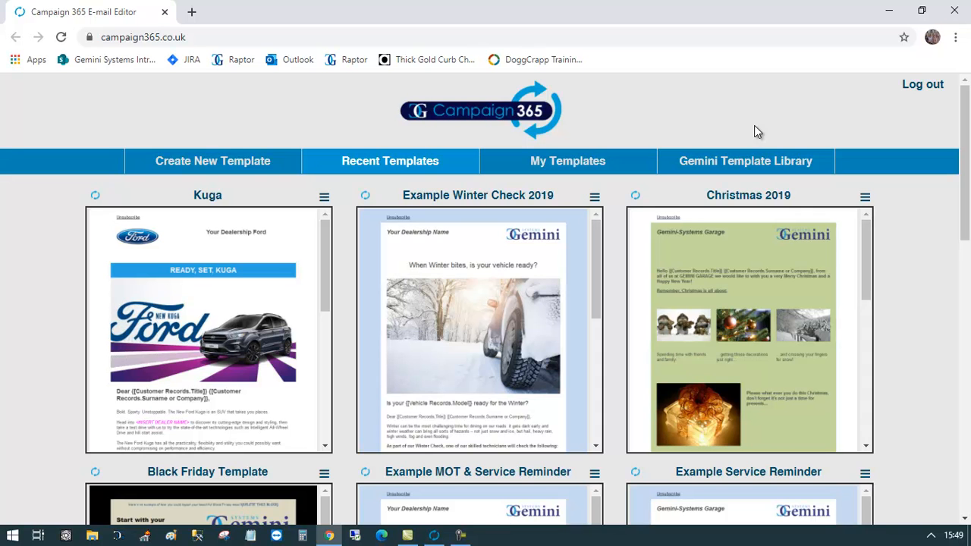
- Find the Example MOT Reminder template in the gallery and create a new copy of it
click(460, 536)
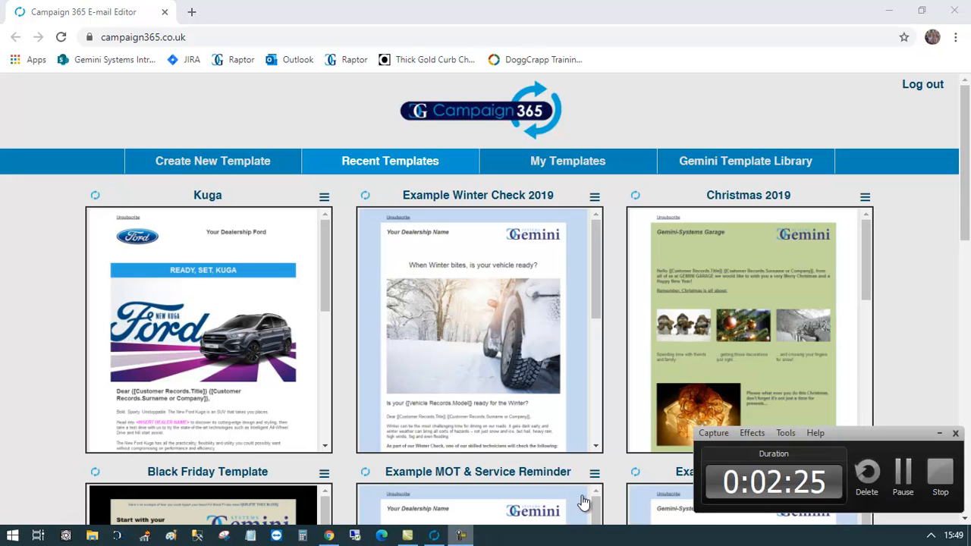
click(903, 474)
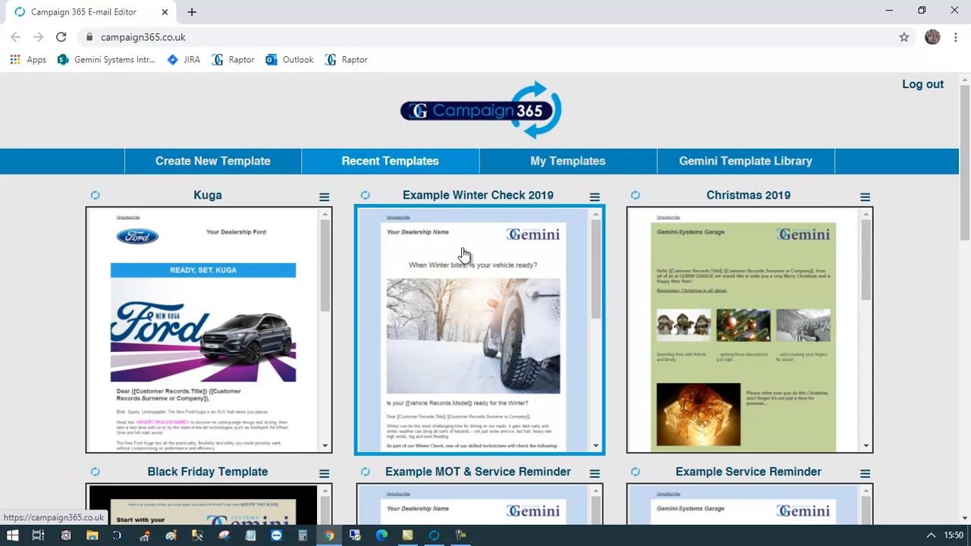
drag(966, 135, 968, 339)
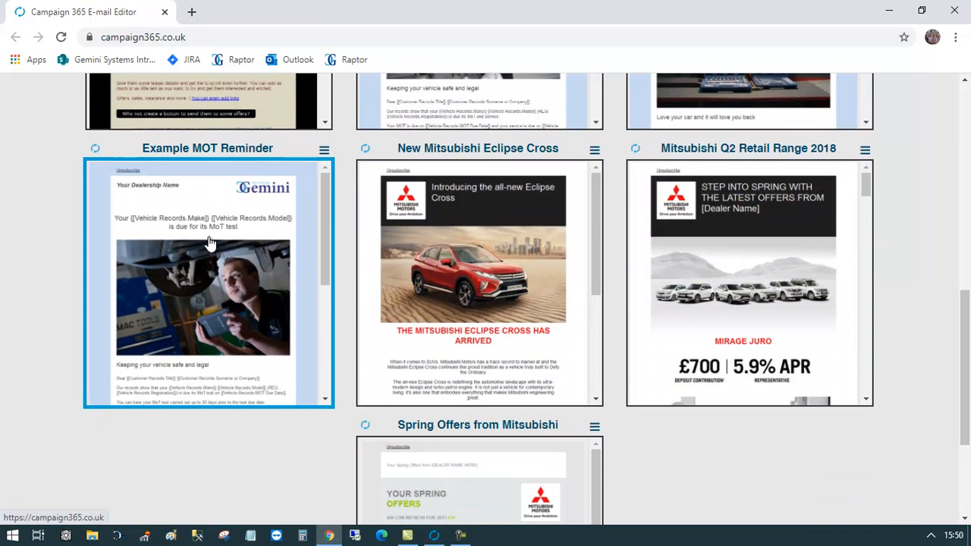
click(324, 151)
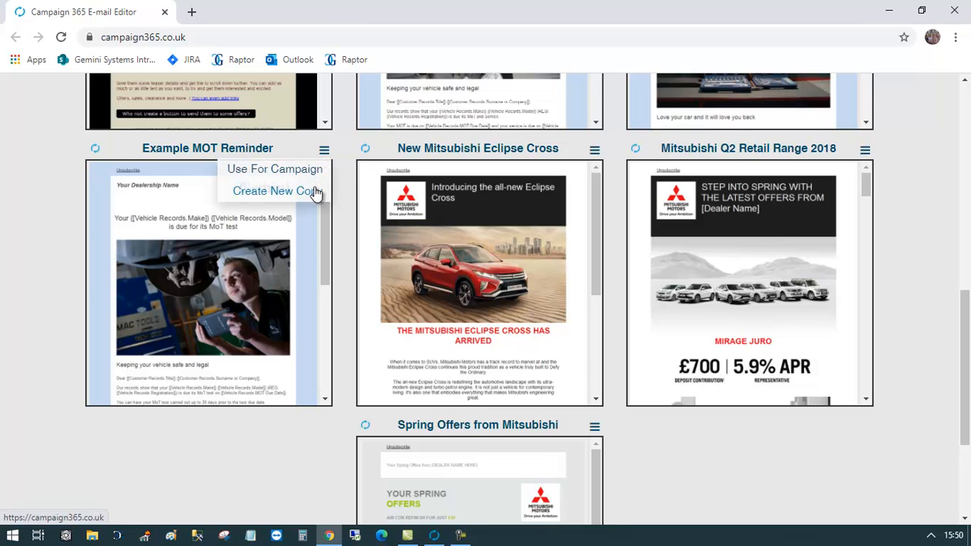
click(316, 191)
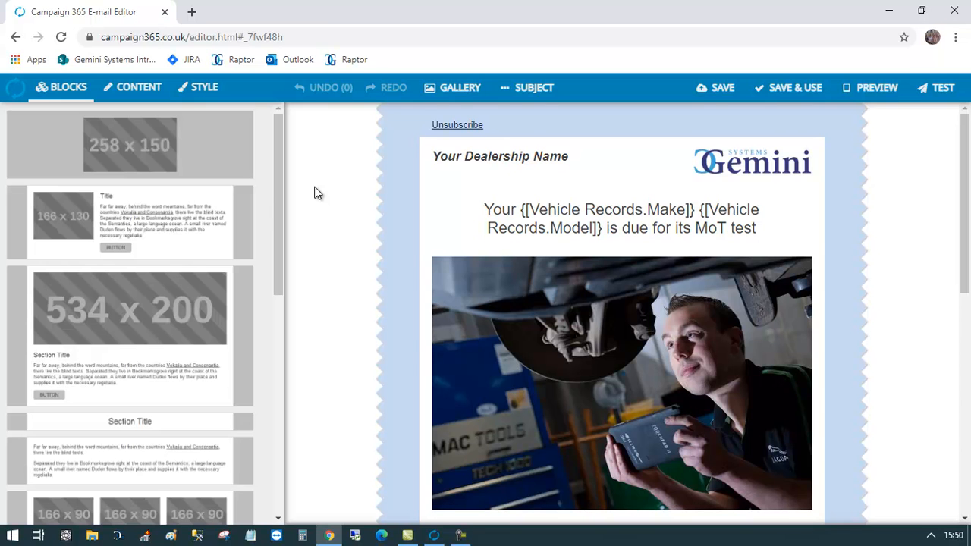
- Replace the header's 'Your Dealership Name' text with 'Gemini Systems Garage'
drag(185, 158, 560, 185)
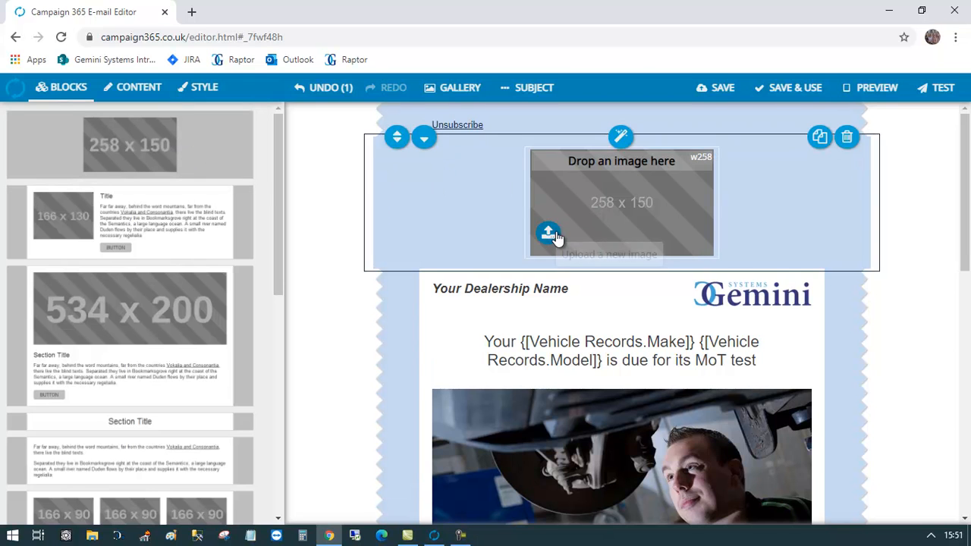
click(846, 138)
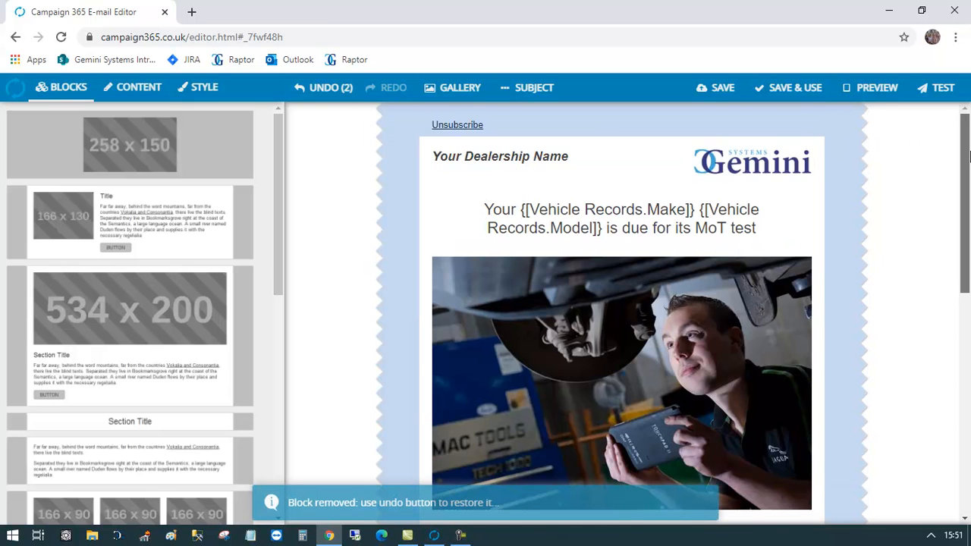
drag(966, 151, 969, 166)
mouse_move(776, 158)
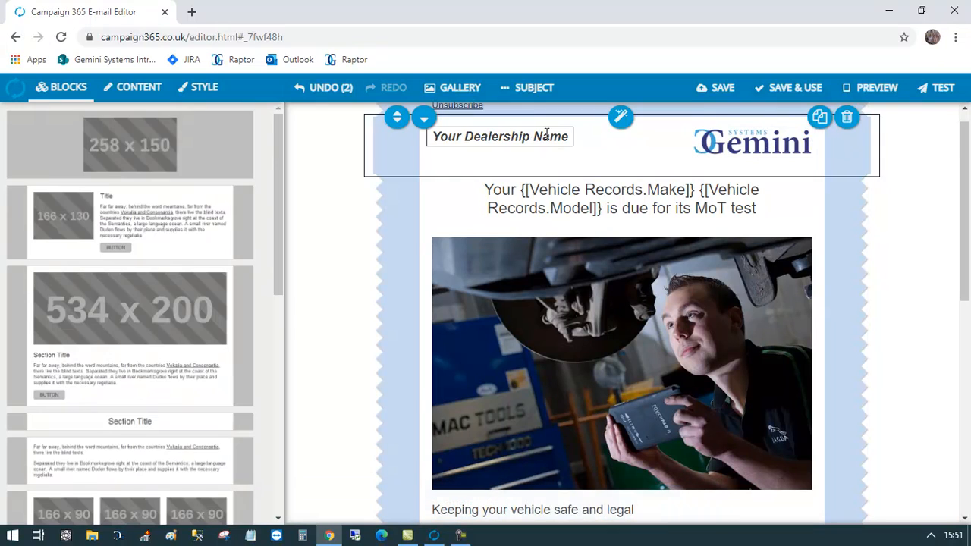
triple_click(513, 137)
text(Ge)
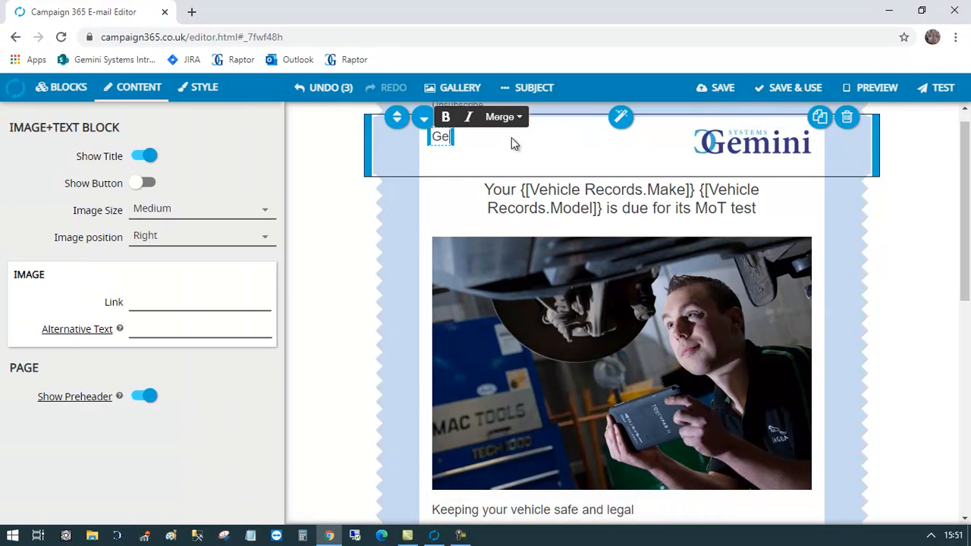
text(mini System)
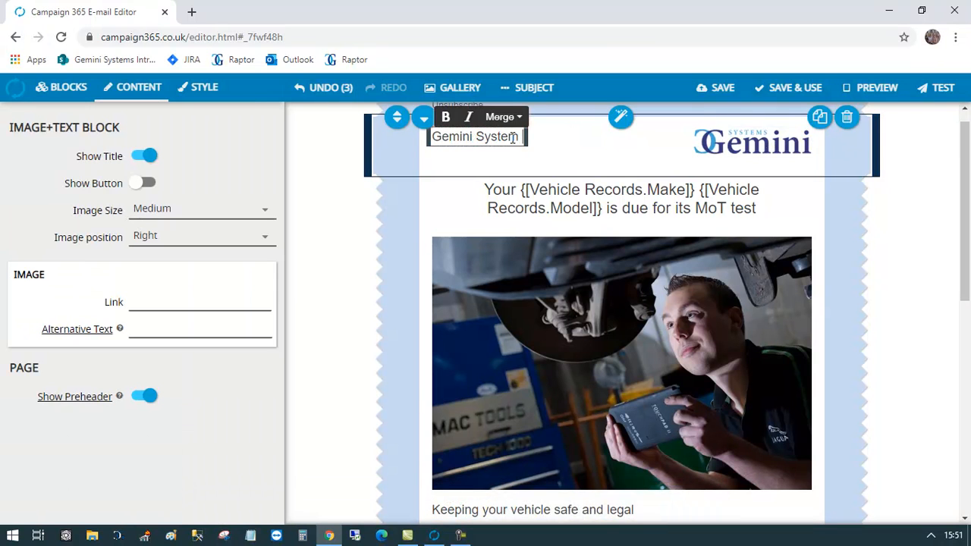
text(s Garage)
click(537, 209)
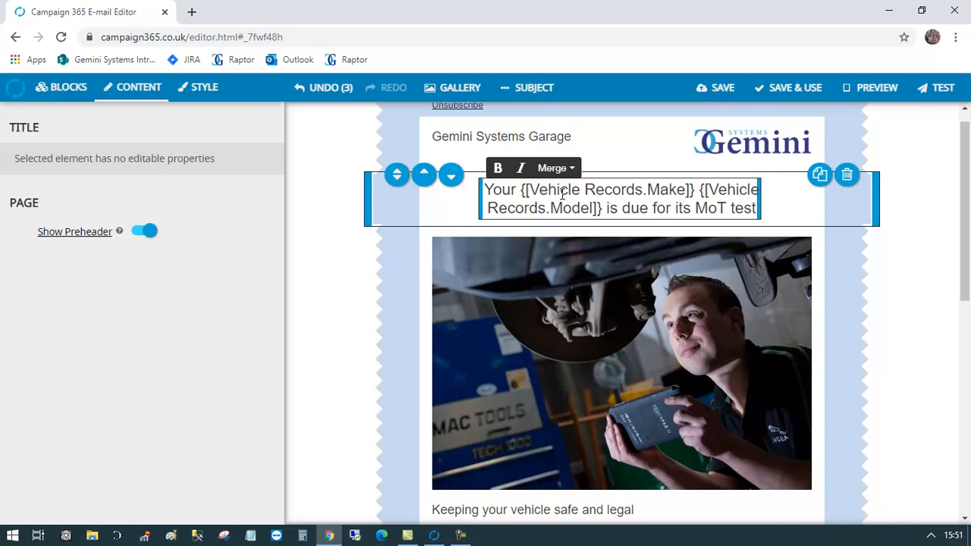
- Replace the heading's Model field with a freshly inserted Vehicle Records Model merge field
click(603, 209)
key(BackSpace)
key(BackSpace)
key(BackSpace)
key(BackSpace)
key(BackSpace)
key(BackSpace)
key(BackSpace)
key(BackSpace)
key(BackSpace)
key(BackSpace)
key(BackSpace)
key(BackSpace)
key(BackSpace)
key(BackSpace)
key(BackSpace)
key(BackSpace)
key(BackSpace)
key(BackSpace)
key(BackSpace)
key(BackSpace)
key(BackSpace)
key(BackSpace)
key(BackSpace)
key(BackSpace)
key(BackSpace)
key(BackSpace)
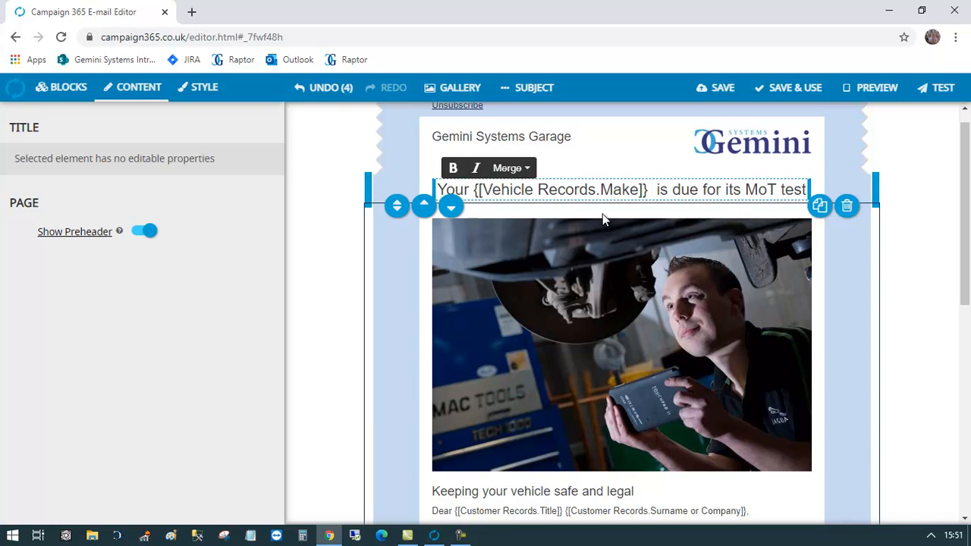
click(519, 169)
mouse_move(534, 215)
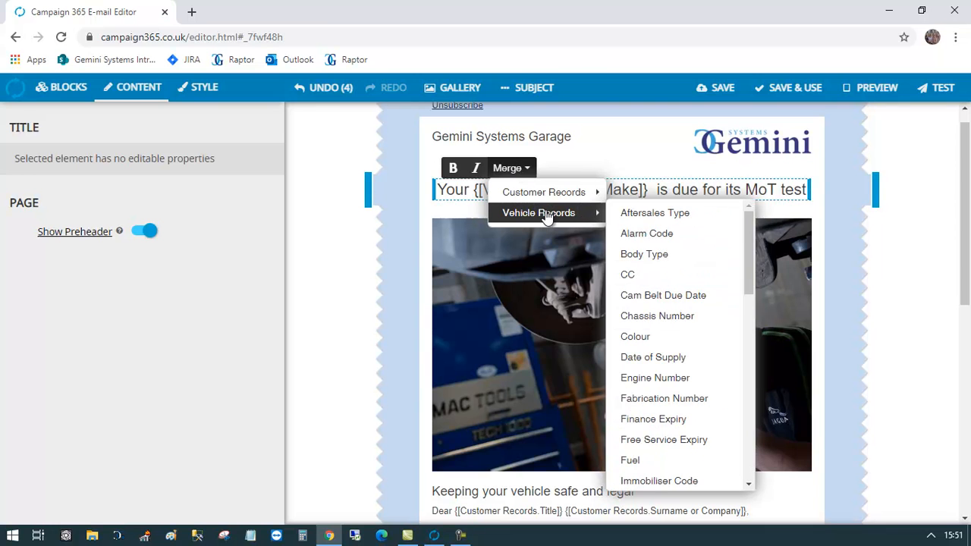
drag(746, 261, 750, 341)
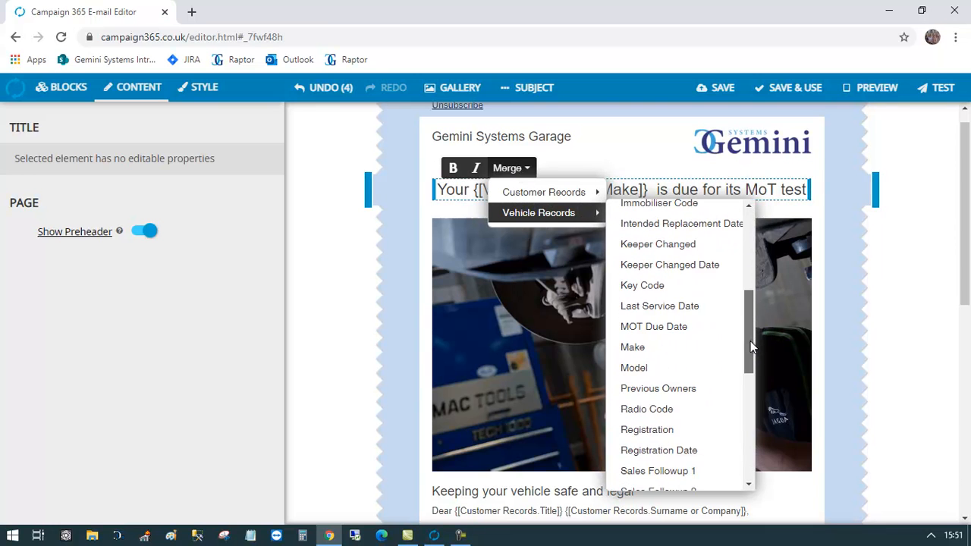
click(679, 368)
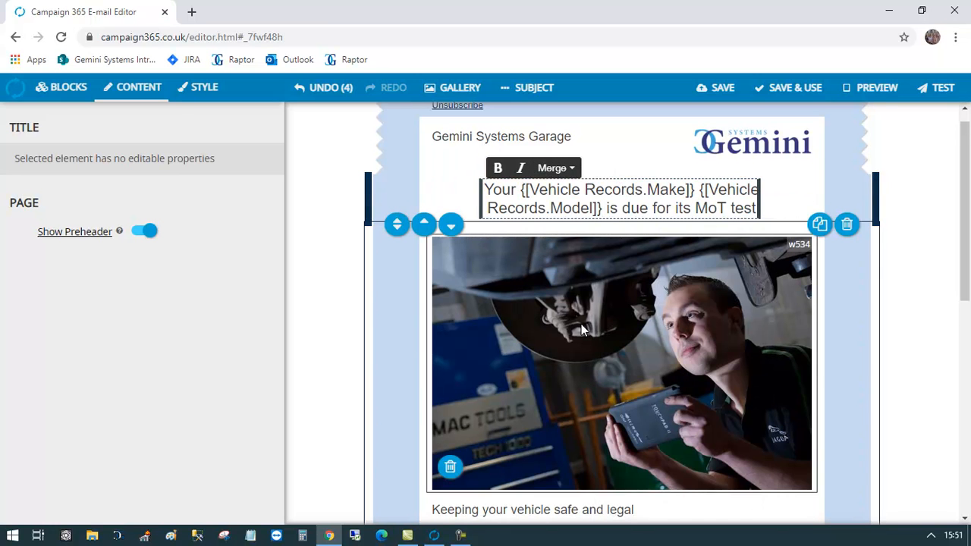
drag(965, 213, 965, 261)
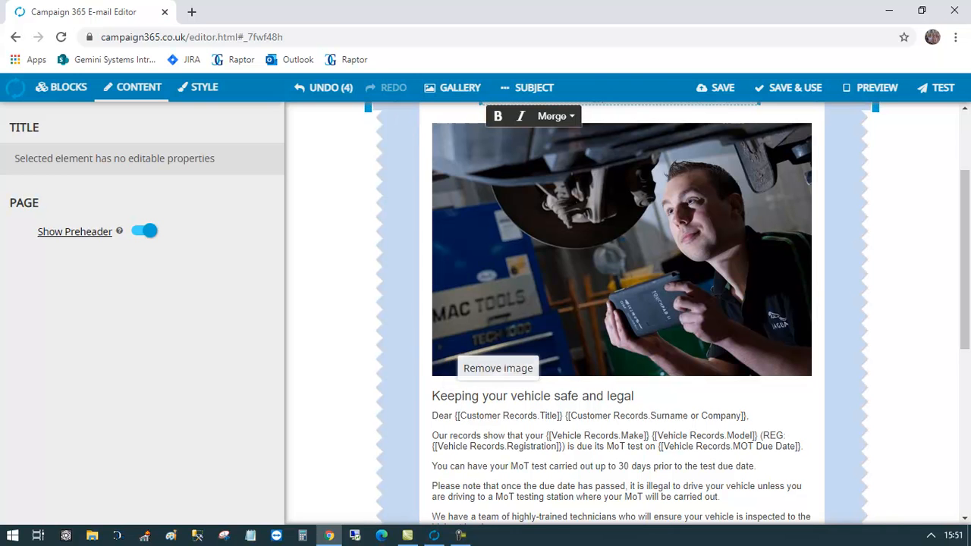
drag(965, 195, 967, 291)
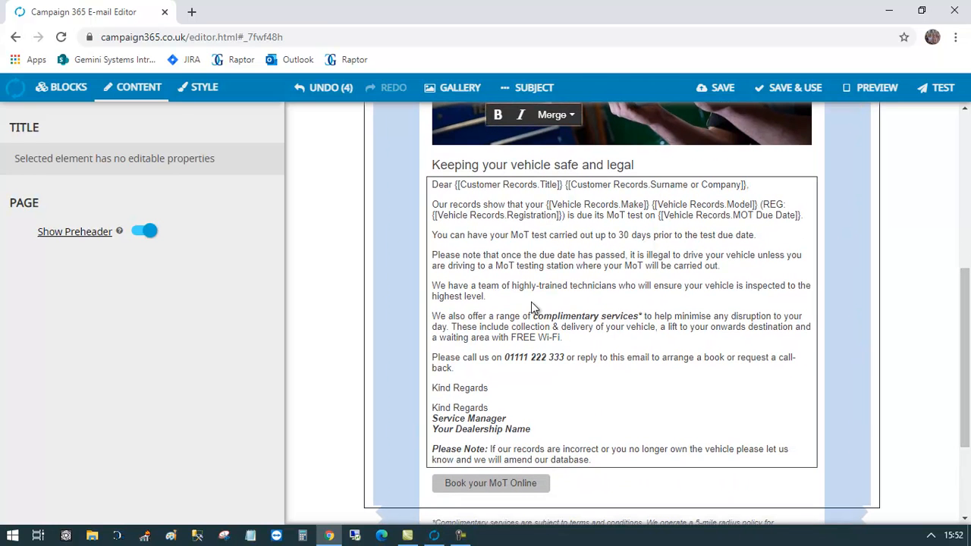
- Remove the old merge fields from the greeting after 'Dear'
click(650, 291)
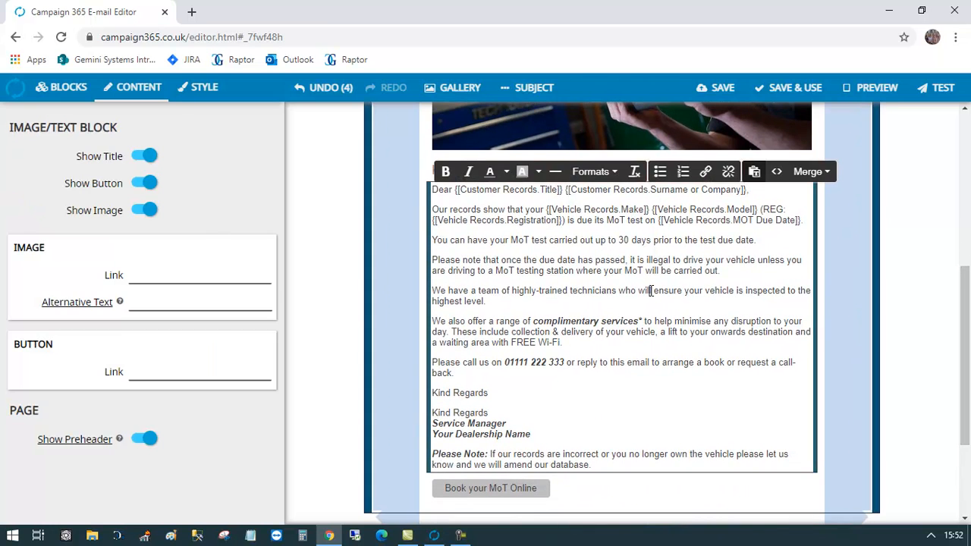
click(808, 172)
mouse_move(811, 216)
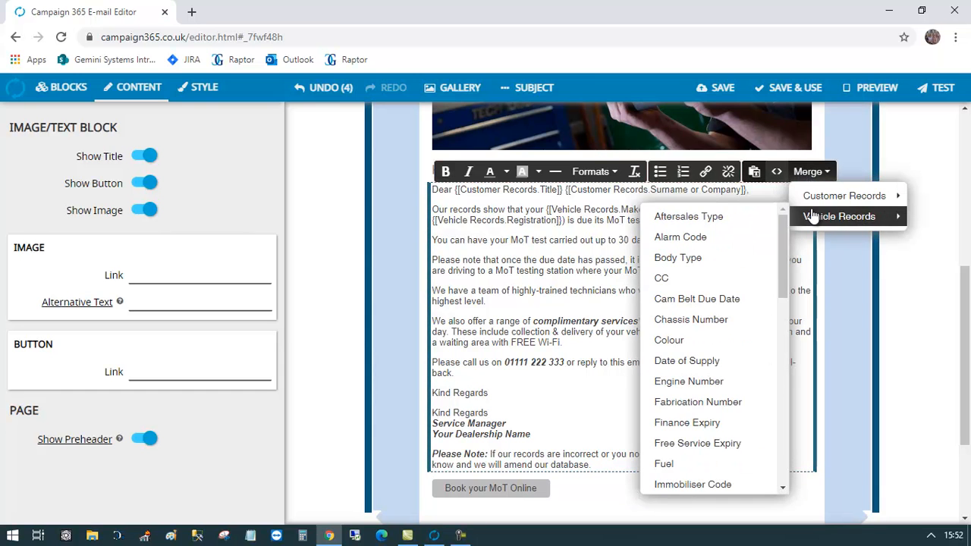
click(534, 233)
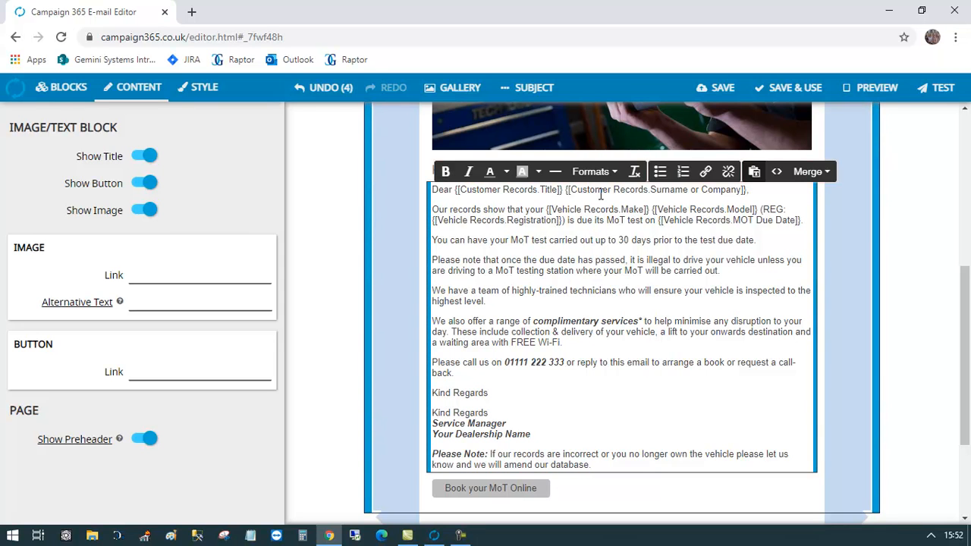
drag(747, 190, 437, 201)
key(ctrl+shift+End)
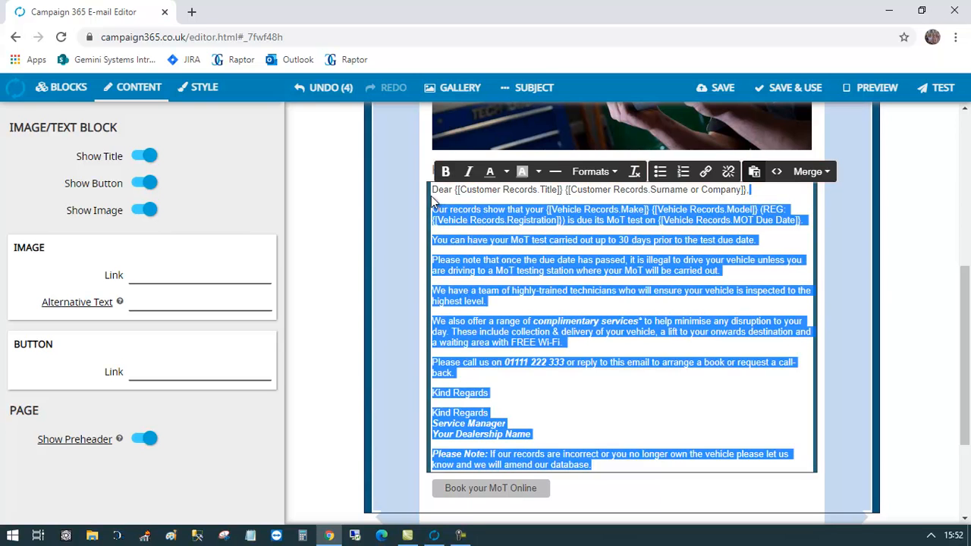
shift+click(427, 195)
text(Dear)
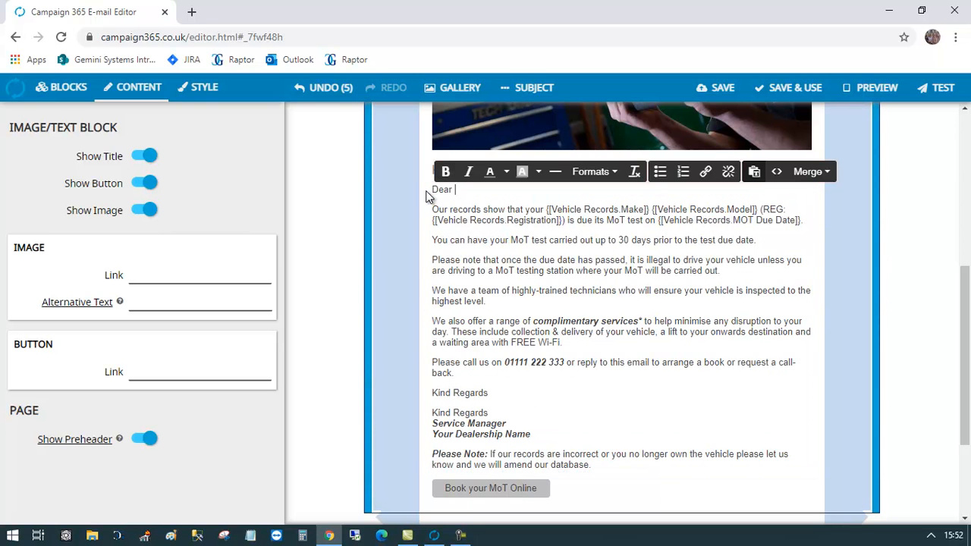
- Insert the Customer Records Title and Surname or Company merge fields into the greeting
click(809, 171)
mouse_move(831, 198)
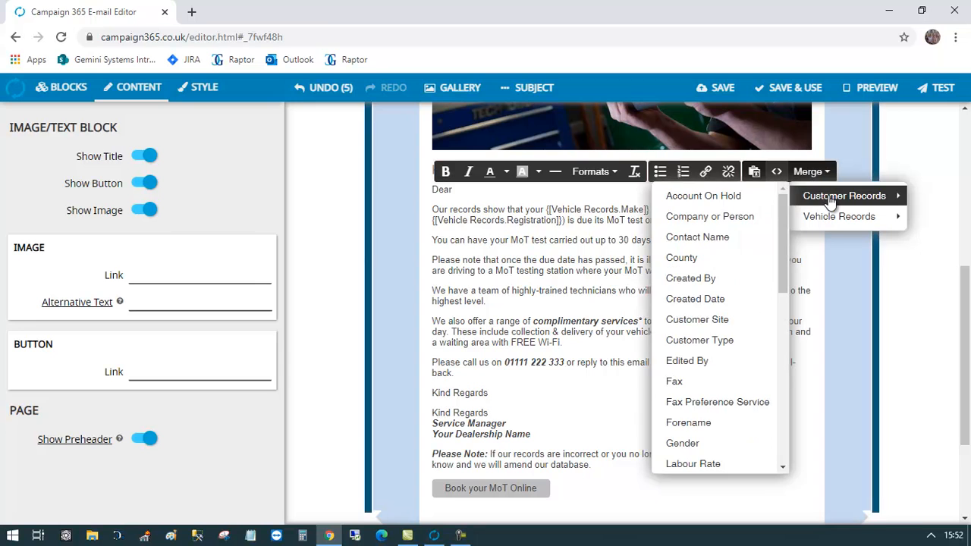
scroll(787, 272, down, 2)
scroll(787, 271, down, 5)
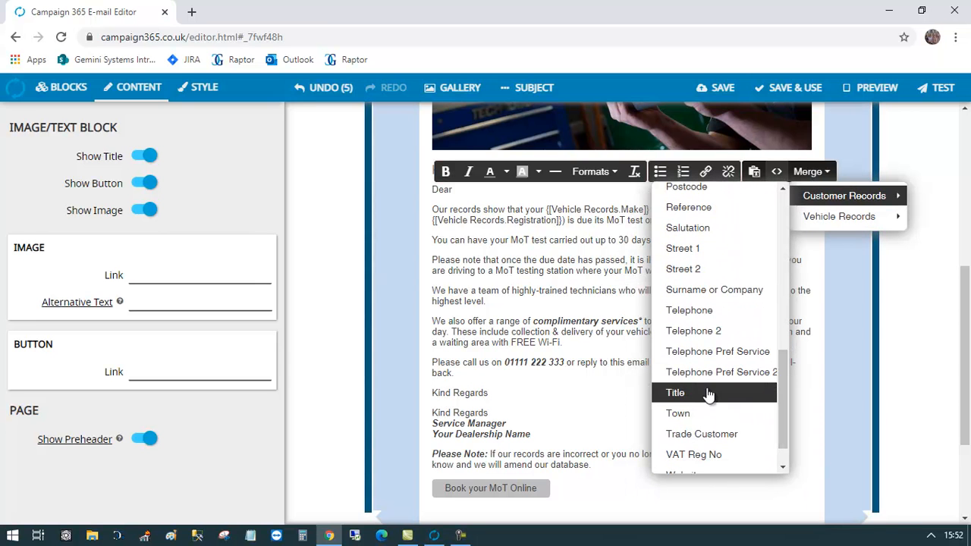
click(711, 391)
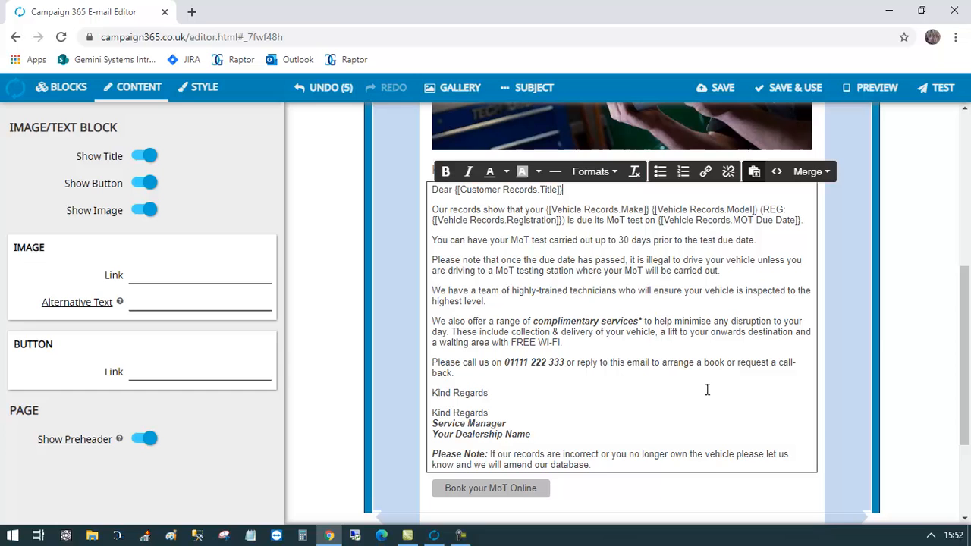
click(807, 172)
mouse_move(827, 216)
mouse_move(802, 198)
click(713, 290)
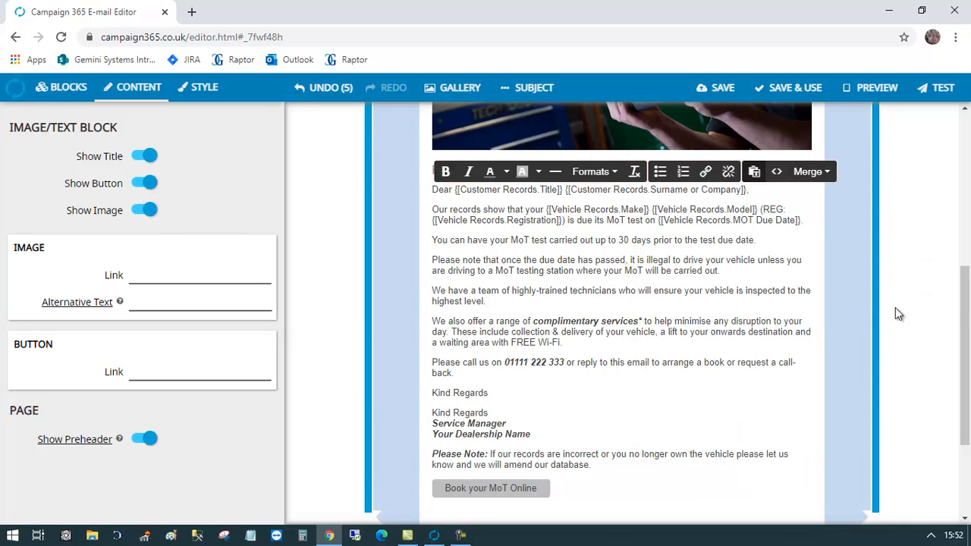
scroll(965, 334, down, 1)
scroll(964, 334, down, 1)
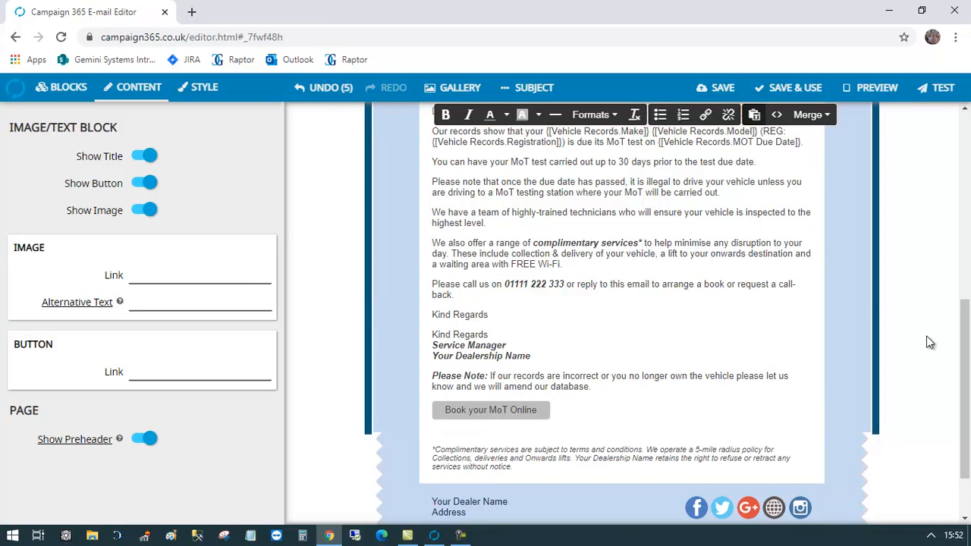
drag(967, 338, 969, 223)
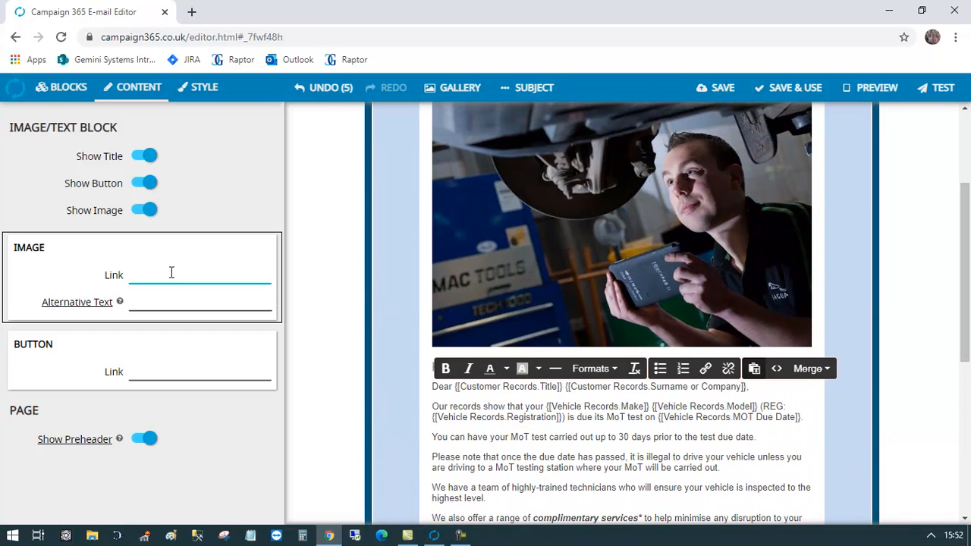
click(175, 273)
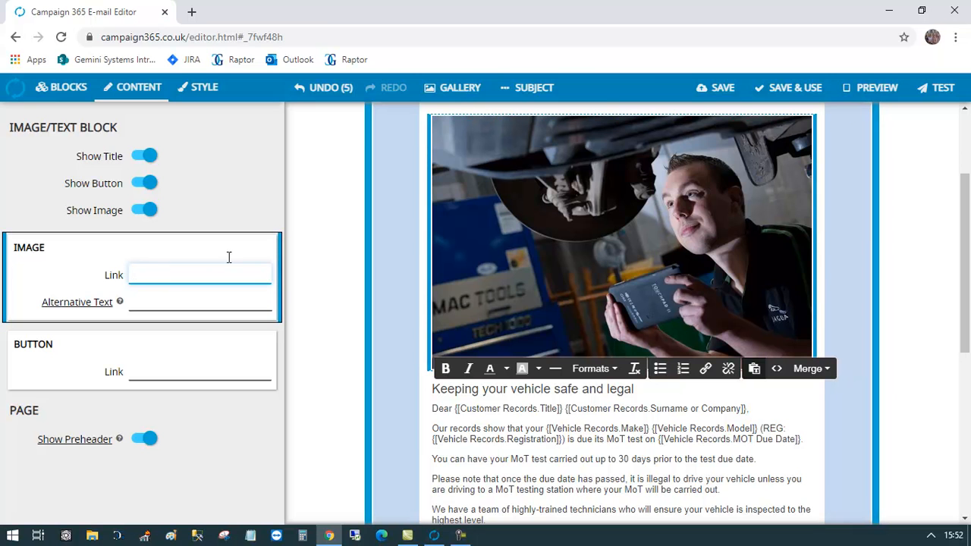
scroll(560, 453, down, 4)
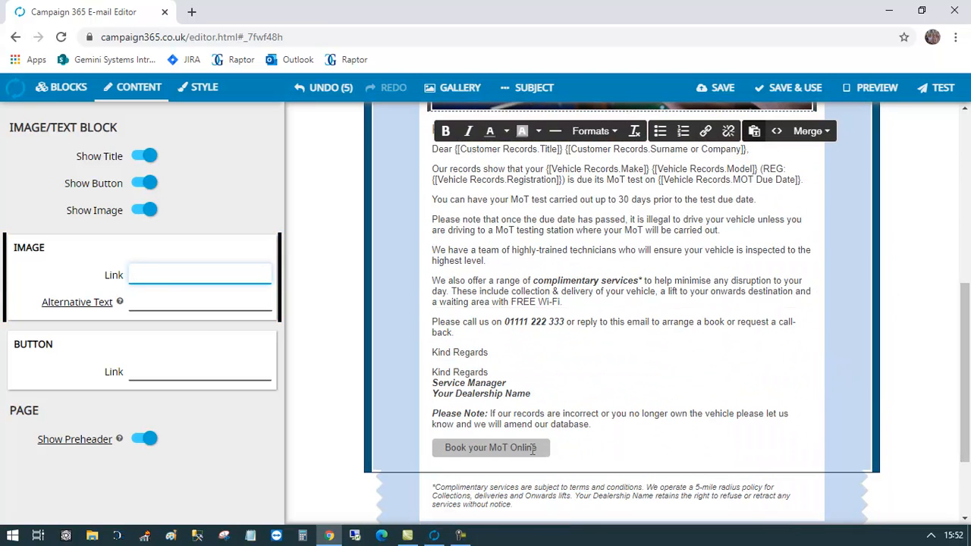
click(463, 448)
click(185, 371)
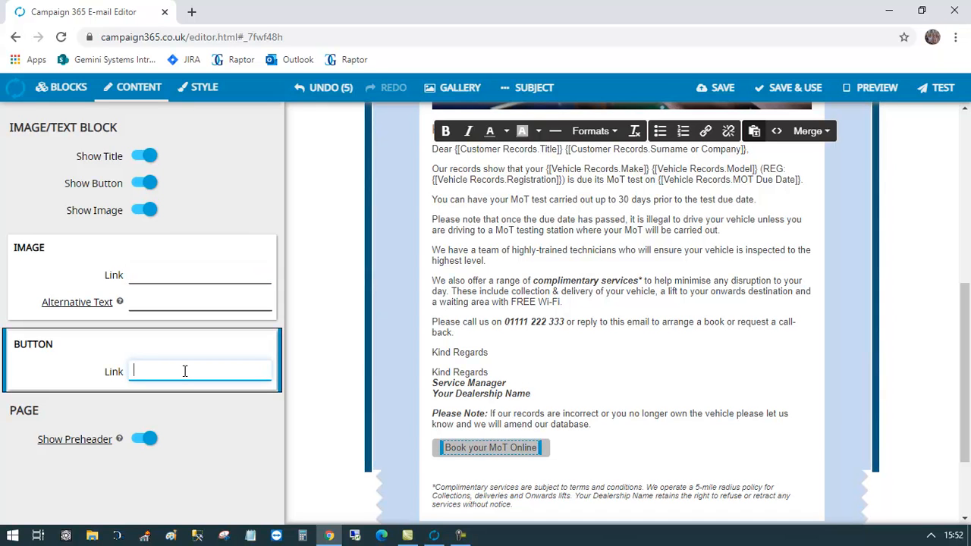
click(145, 183)
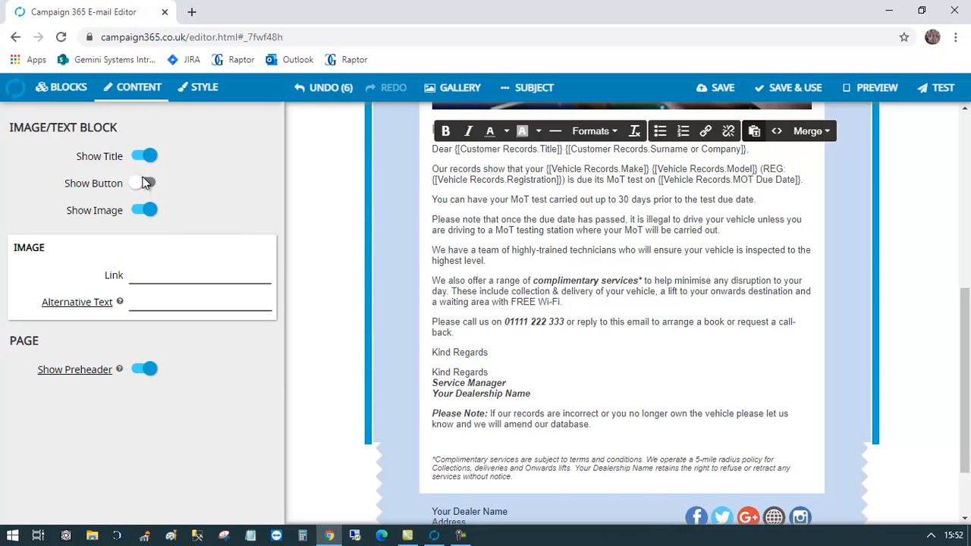
click(145, 183)
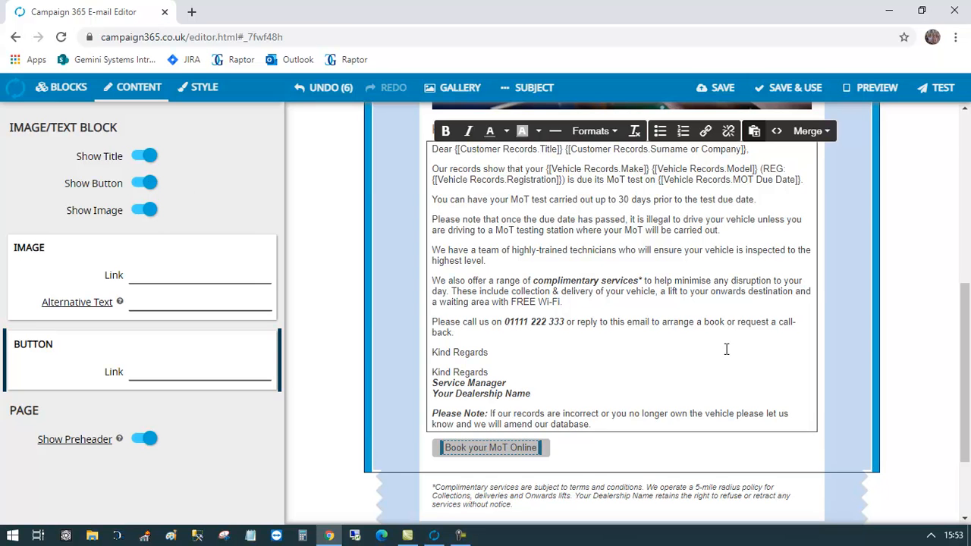
scroll(967, 444, down, 2)
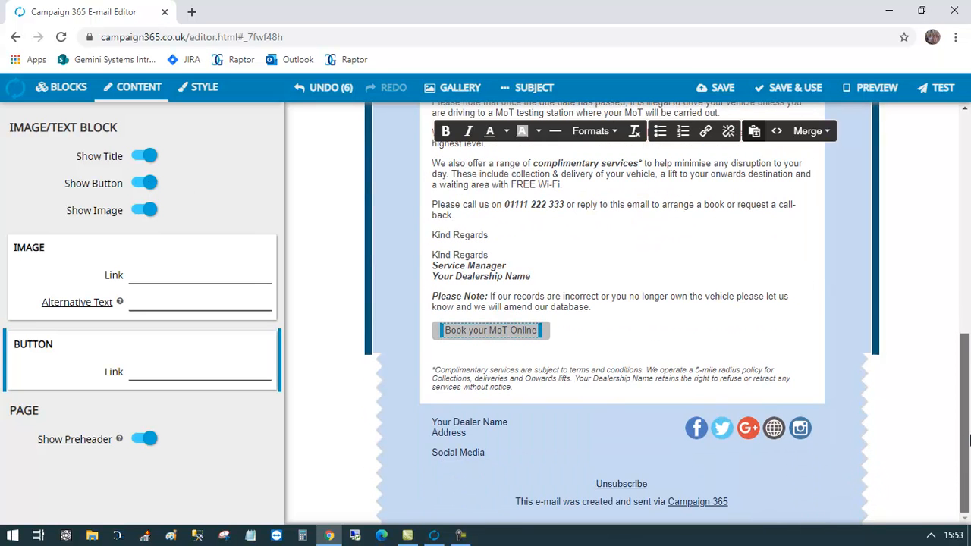
scroll(456, 182, up, 10)
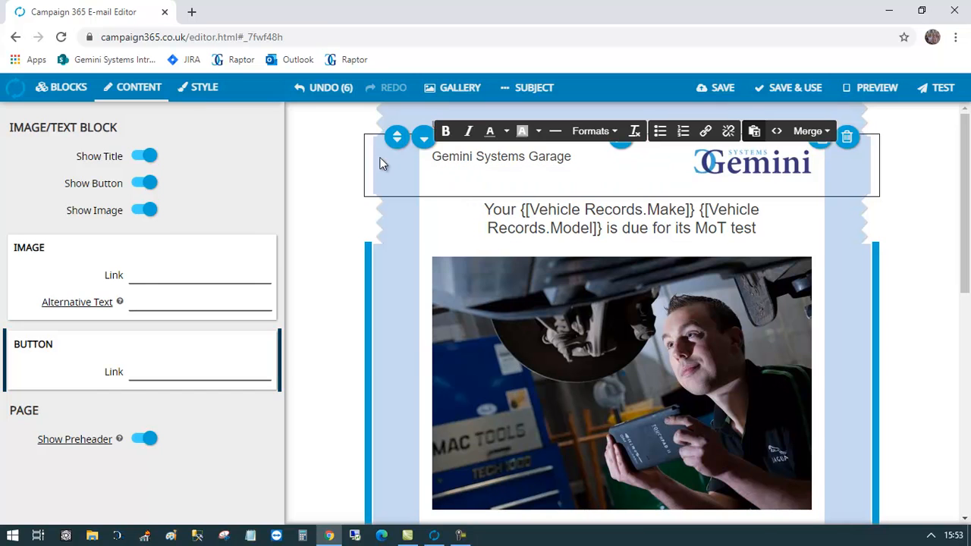
- Set the e-mail subject to '{{Vehicle Records.Registration}} - Your MOT is due'
click(202, 102)
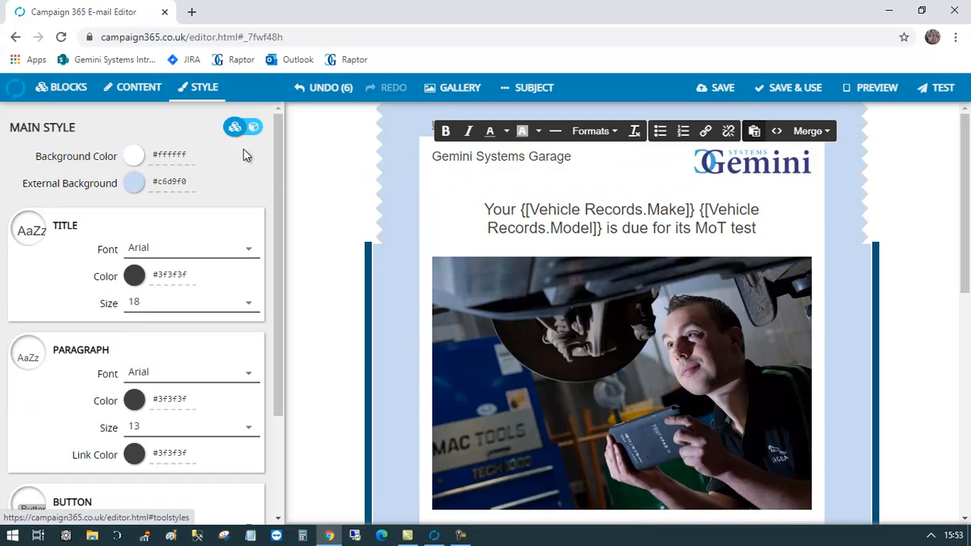
drag(277, 173, 273, 144)
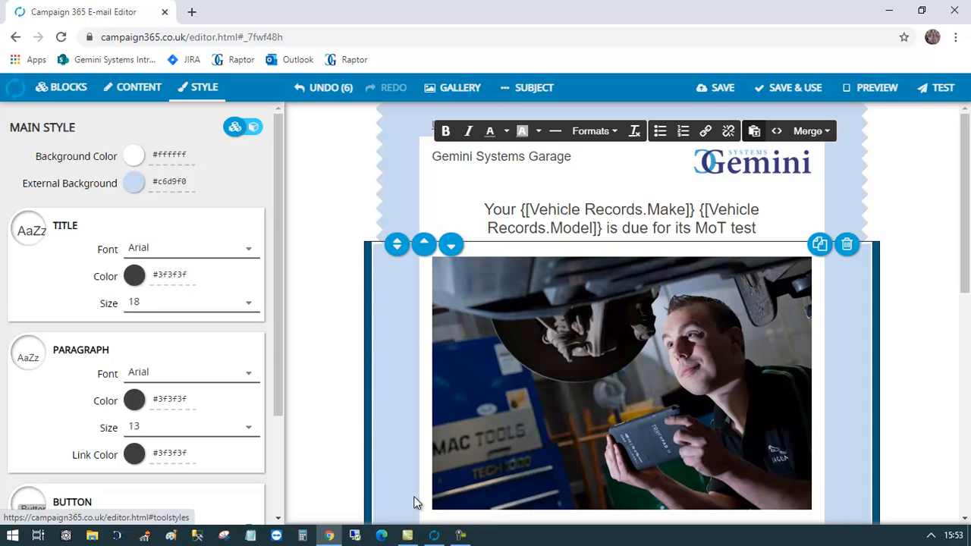
click(529, 97)
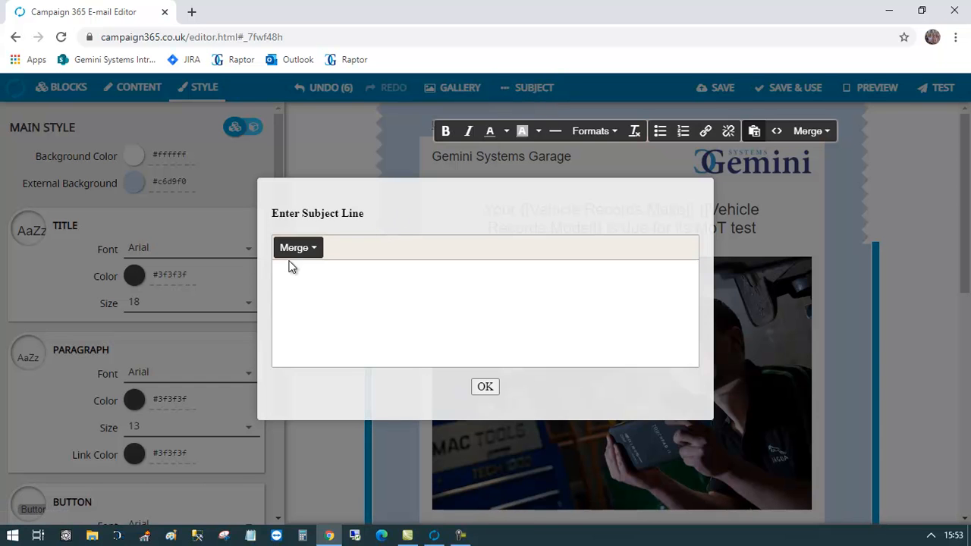
click(306, 252)
mouse_move(317, 293)
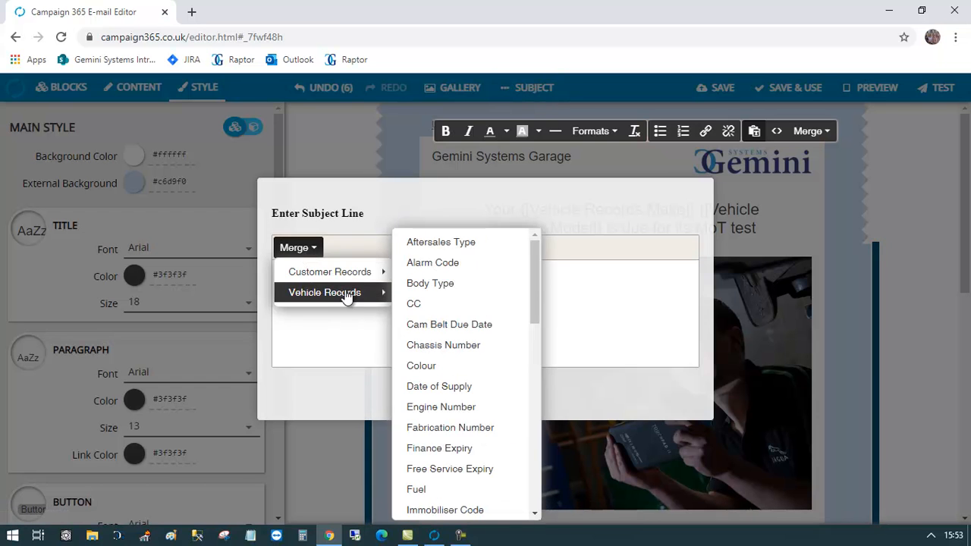
drag(536, 287, 530, 387)
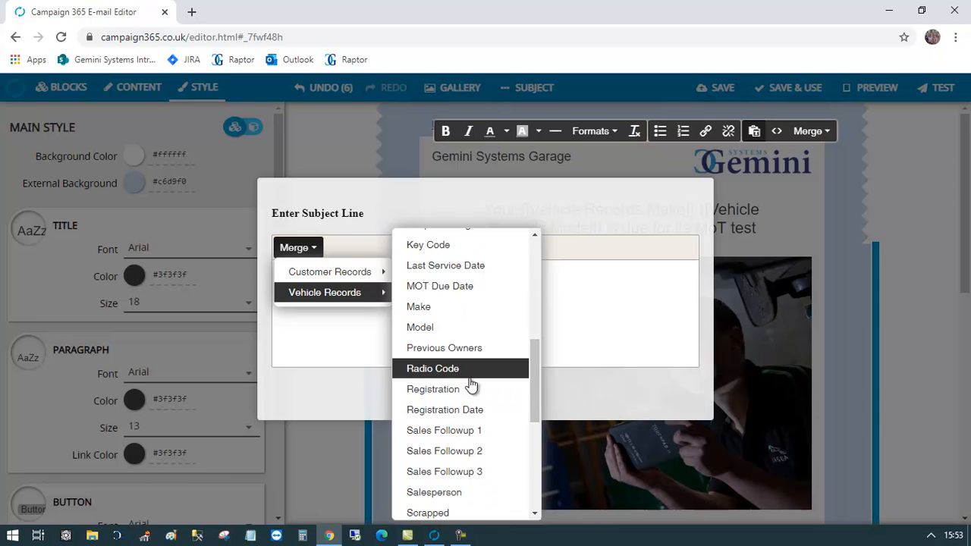
click(467, 384)
text(- )
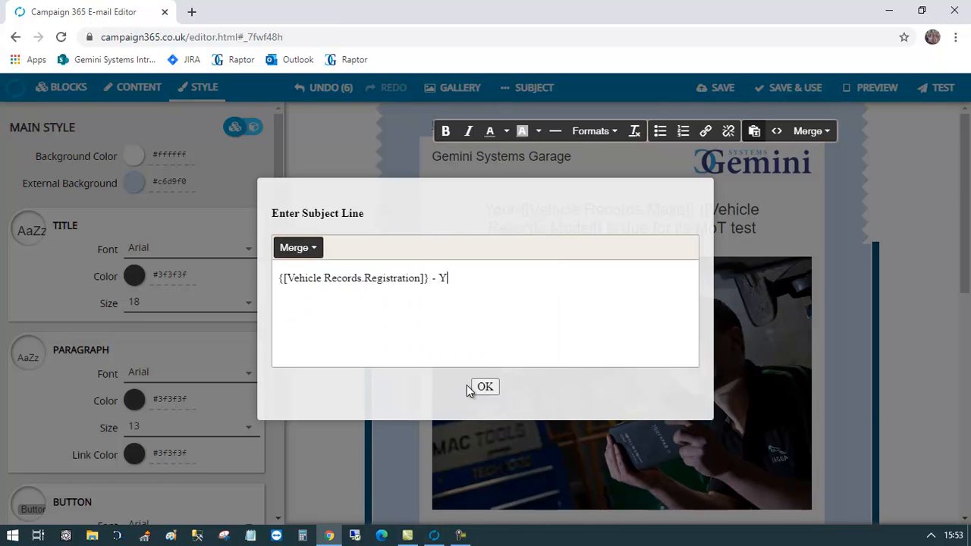
text(Your serv)
key(BackSpace)
key(BackSpace)
key(BackSpace)
key(BackSpace)
text(MOT is due)
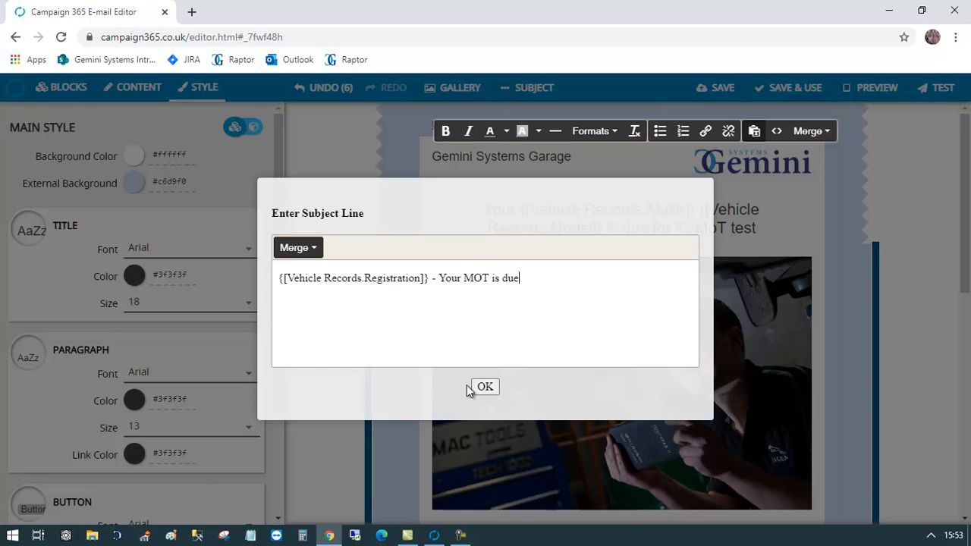
click(483, 389)
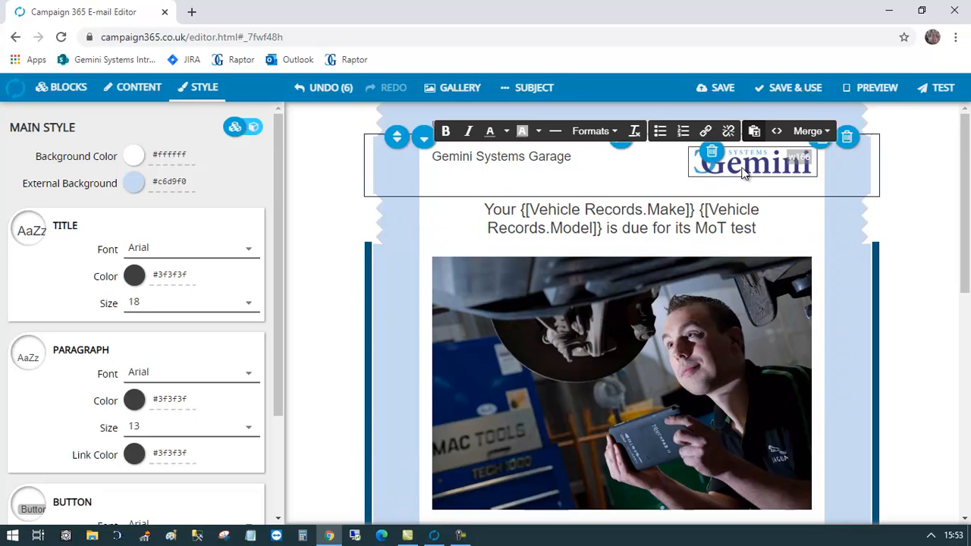
- Preview the finished e-mail and cancel the test-send prompt
click(867, 91)
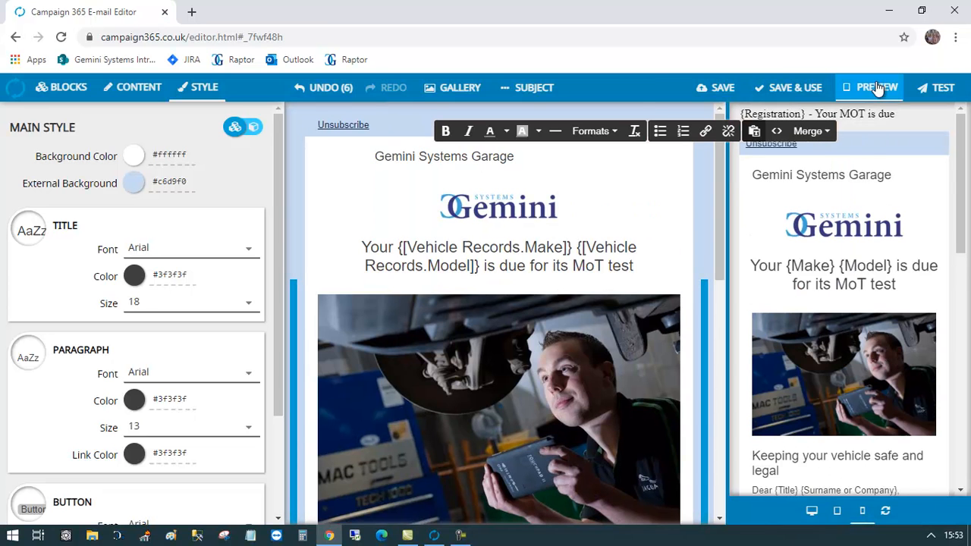
click(872, 88)
click(922, 88)
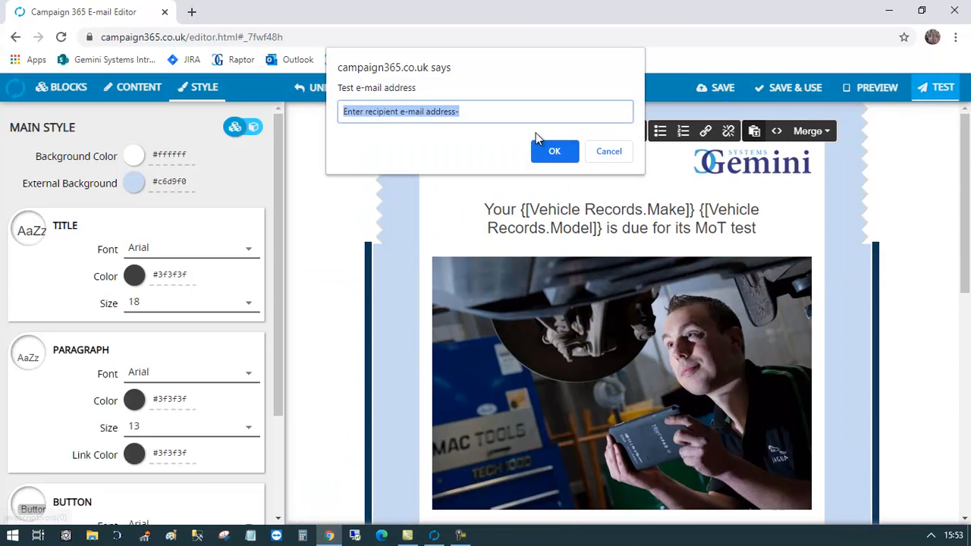
click(627, 152)
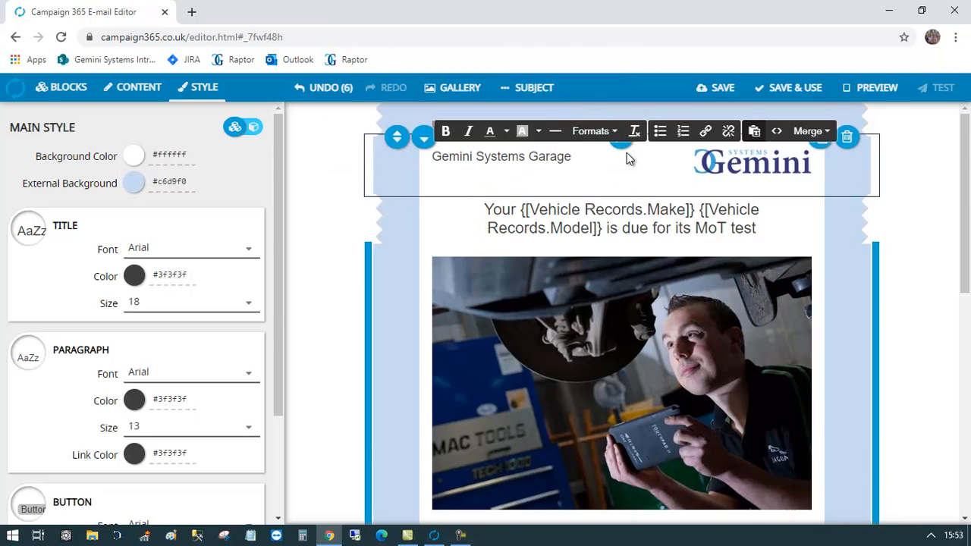
- Save and use the e-mail as the template 'MOT Reminder'
click(776, 94)
click(452, 305)
text(M)
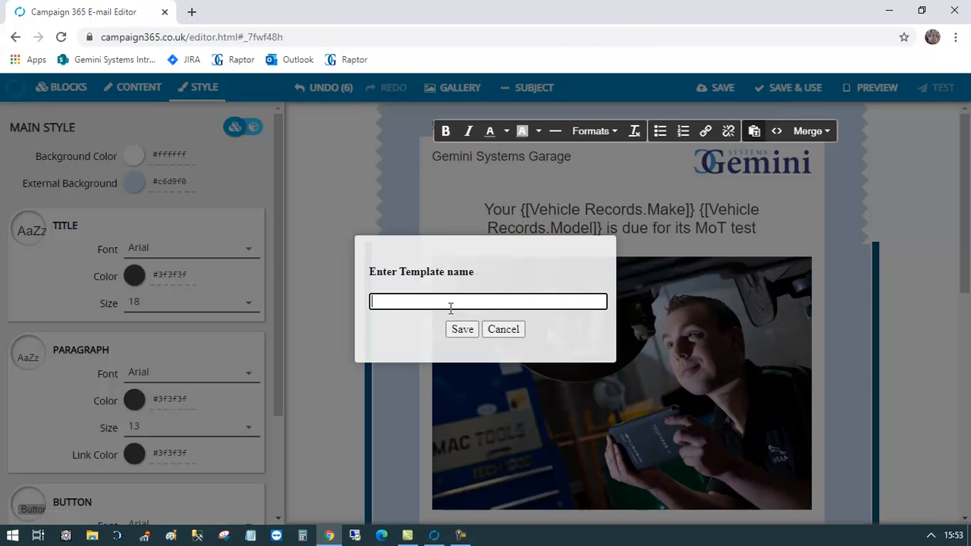
text(OT Reminder)
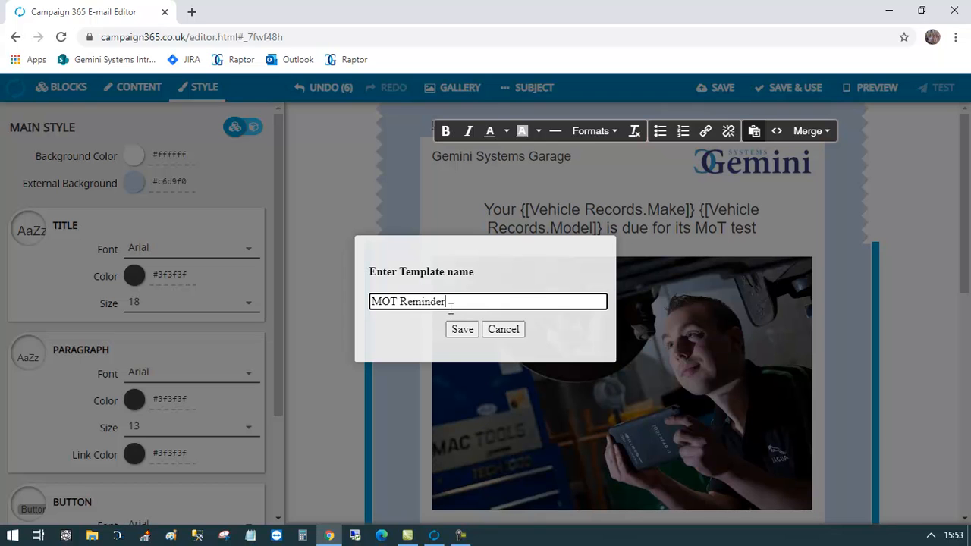
click(455, 328)
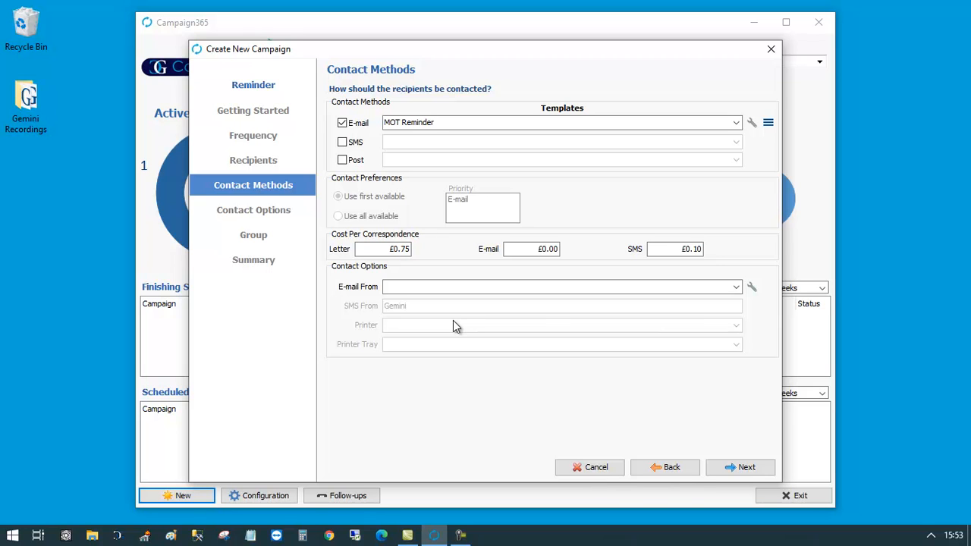
- Enable SMS as a second contact method and open the SMS Template Editor
click(342, 143)
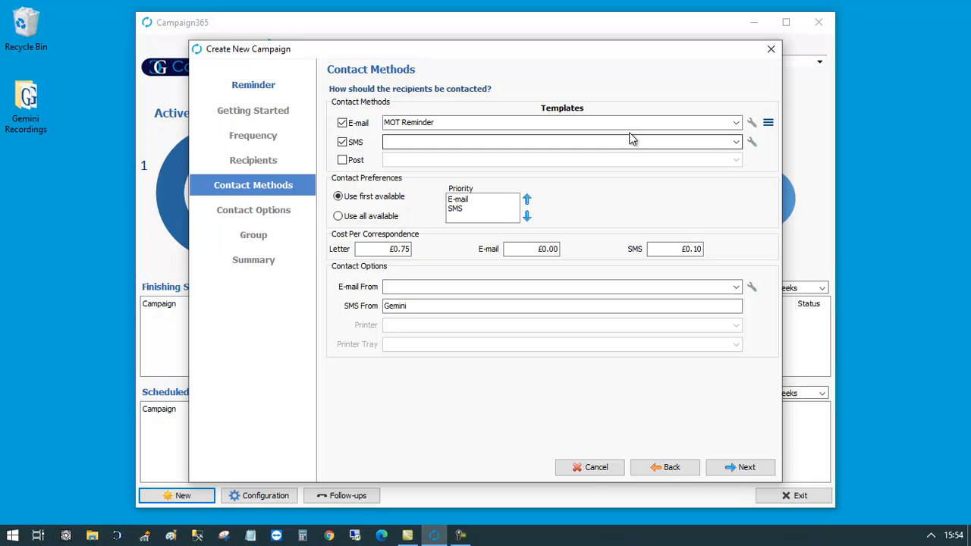
click(751, 143)
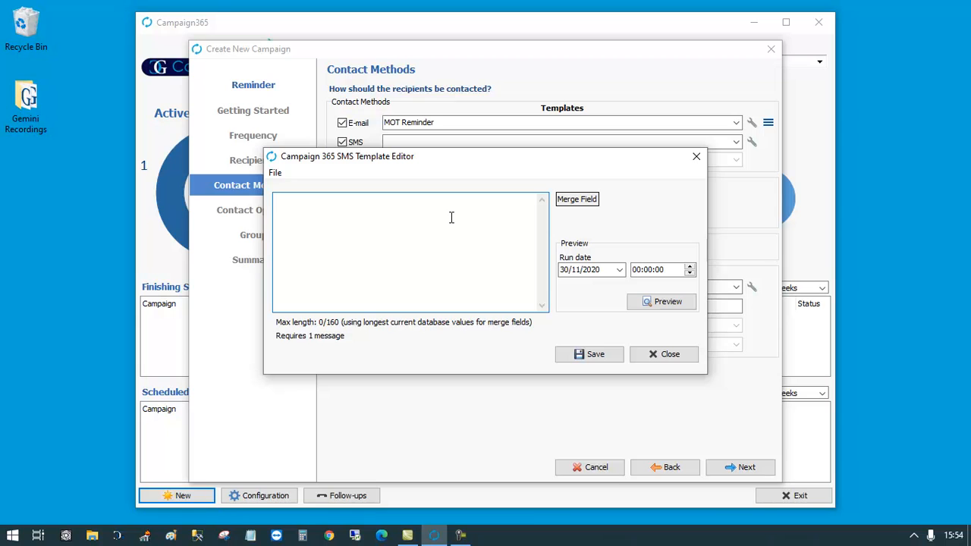
- Start the SMS with 'Dear <<Title>> <<Surname or Company>>' using customer merge fields
text(D)
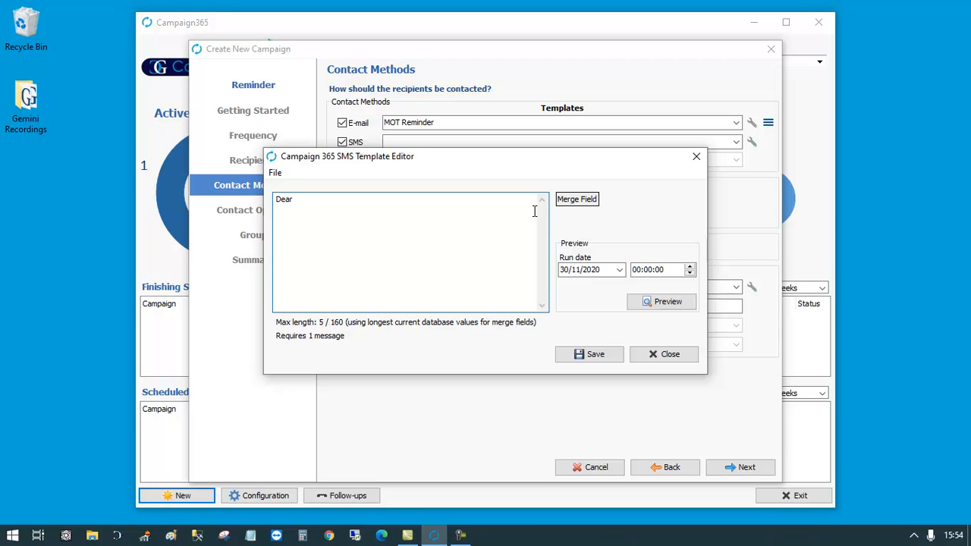
text(ear)
click(575, 200)
mouse_move(574, 222)
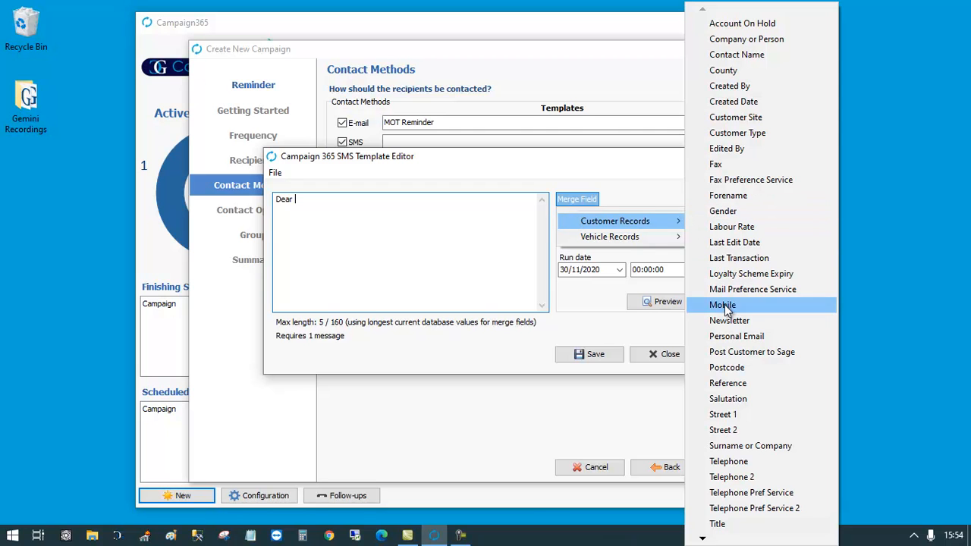
click(729, 523)
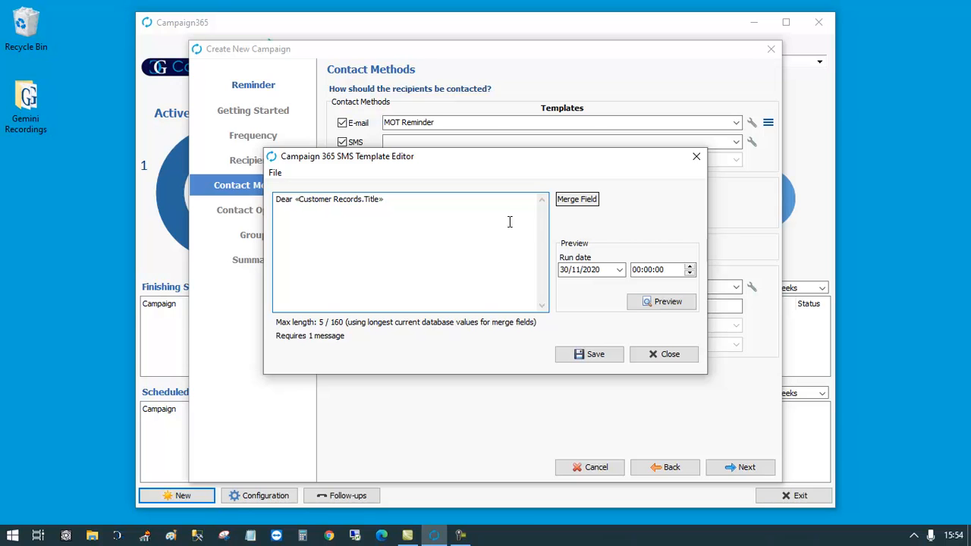
click(586, 200)
mouse_move(603, 222)
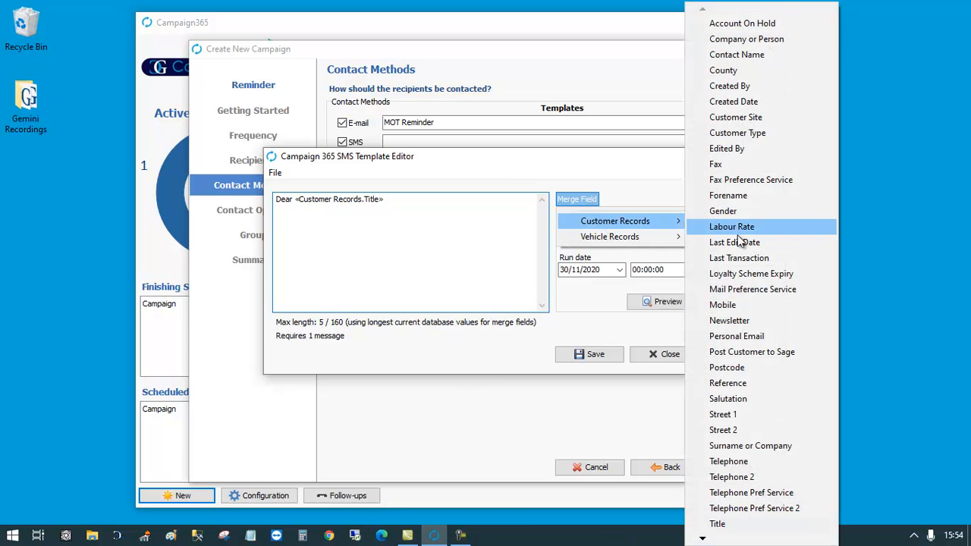
click(750, 445)
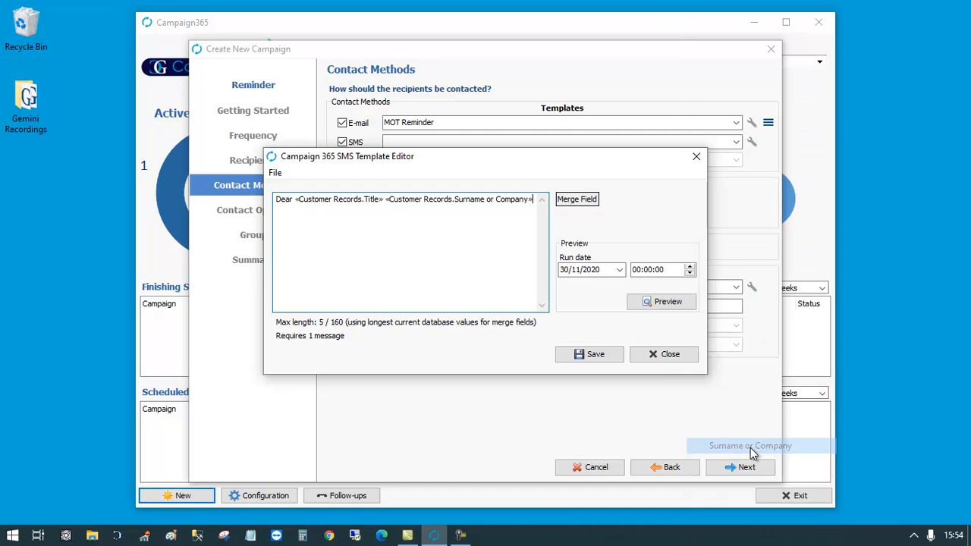
- Add ', Your <<Make>> is due for its <<MOT Due Date>>' and begin the booking line
text(, Your)
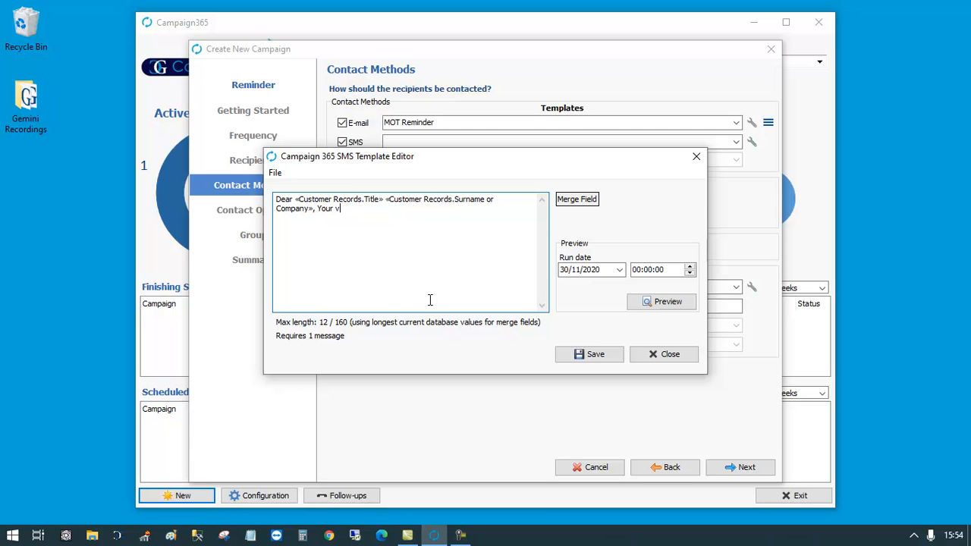
click(580, 201)
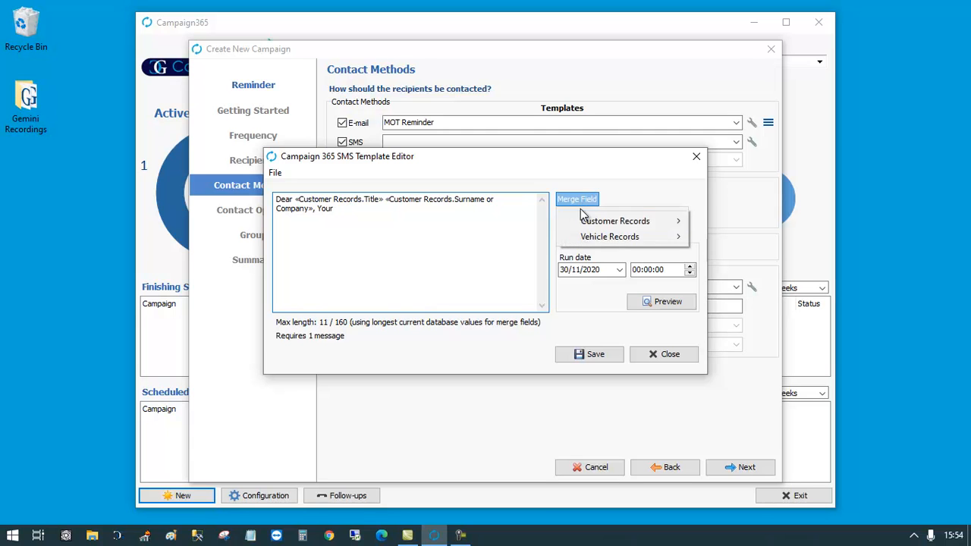
mouse_move(611, 238)
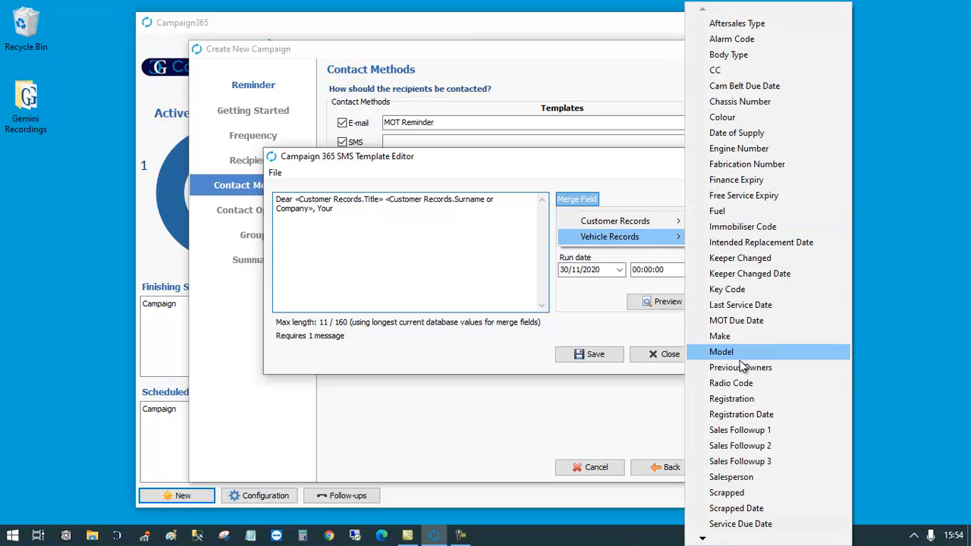
click(725, 338)
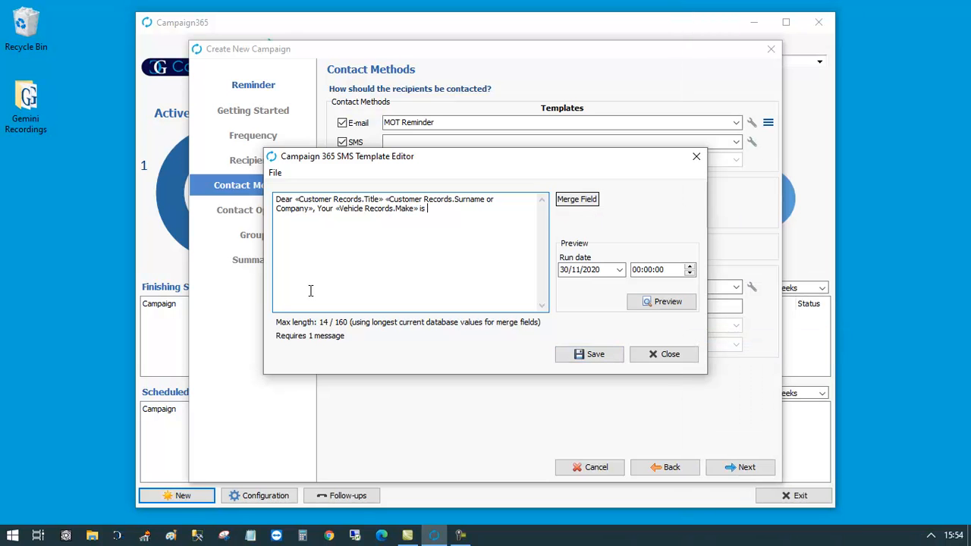
text(is due for its MOT Test on)
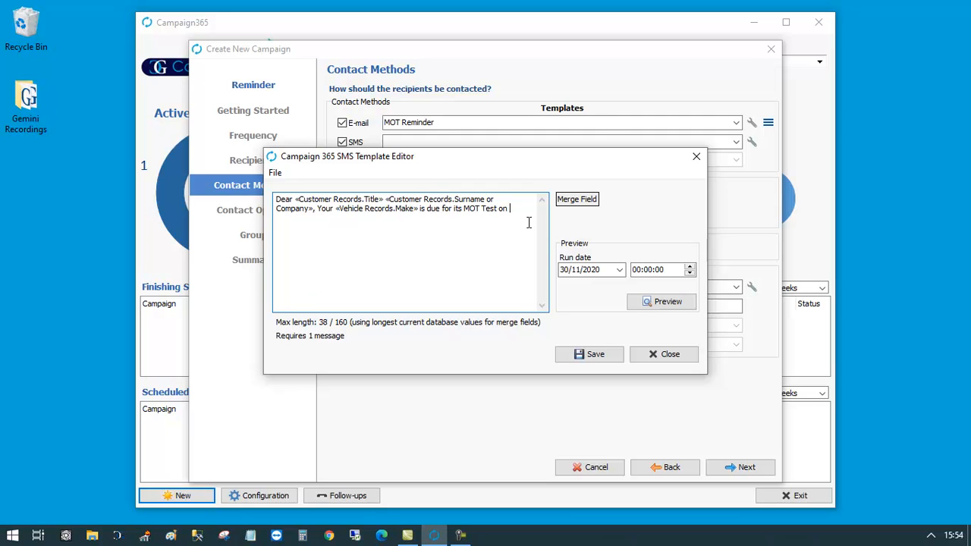
click(574, 200)
mouse_move(611, 237)
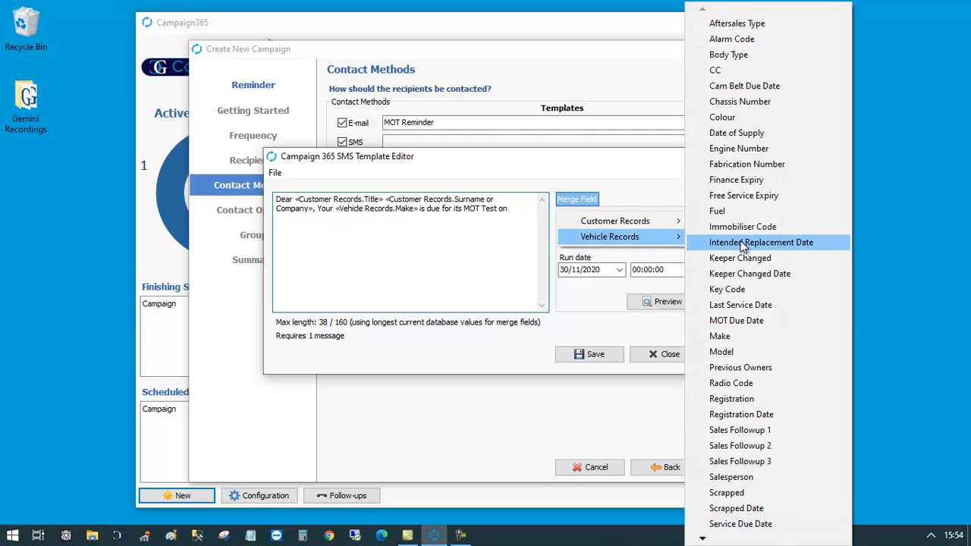
click(746, 320)
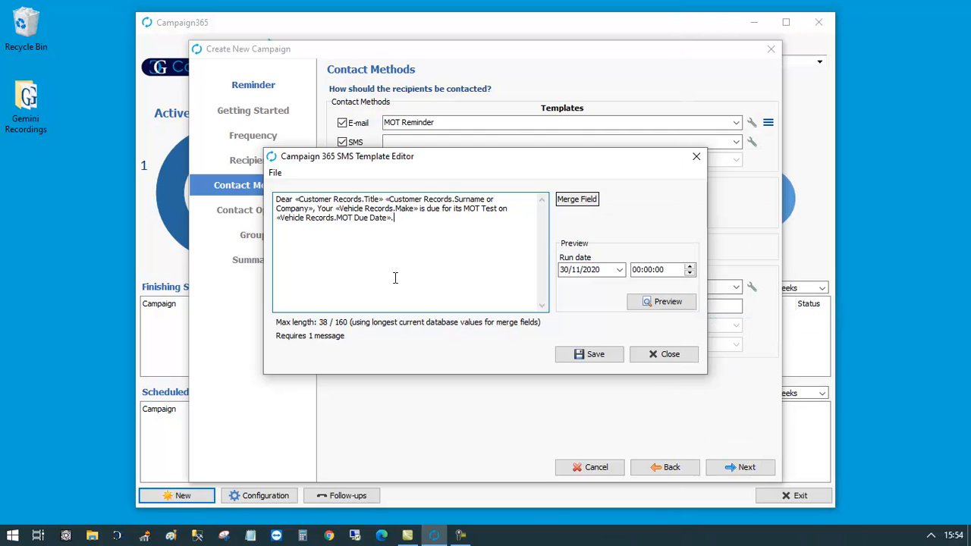
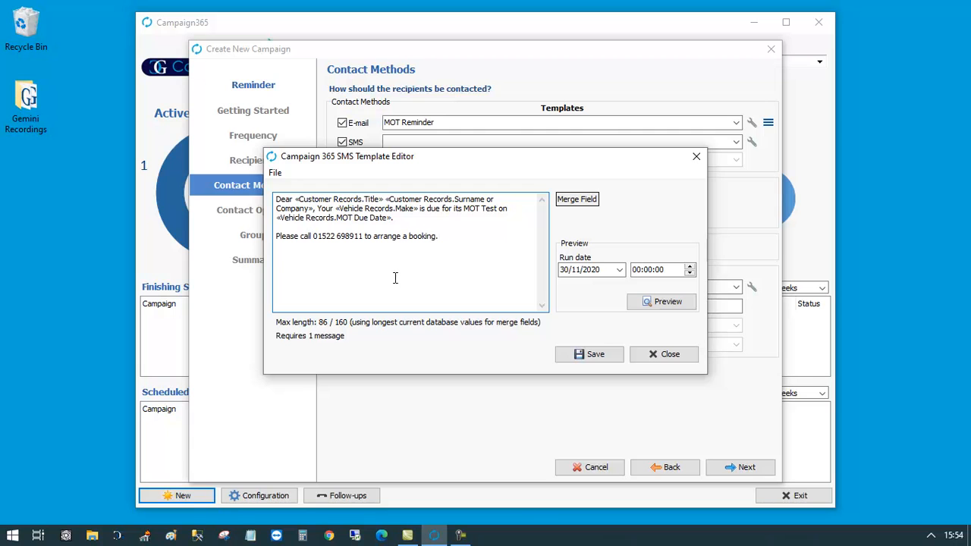
- Save the SMS template as 'MOT Reminder', then enable Post and open its letter template
click(596, 356)
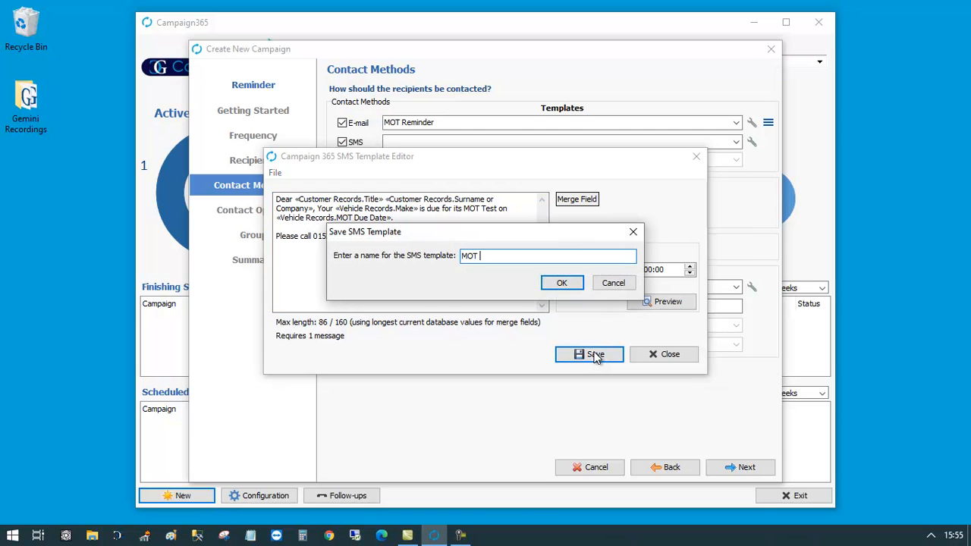
text(MOT Reminder)
key(Return)
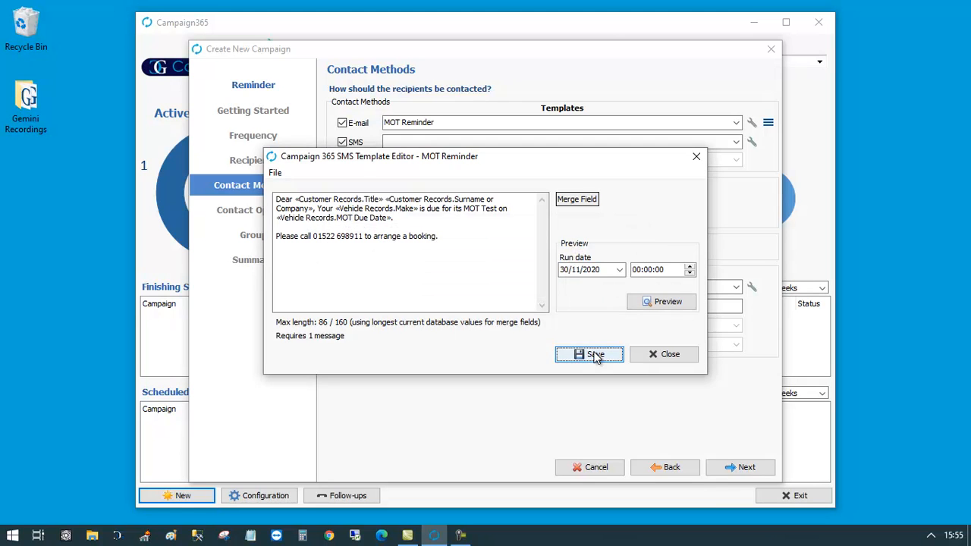
click(675, 354)
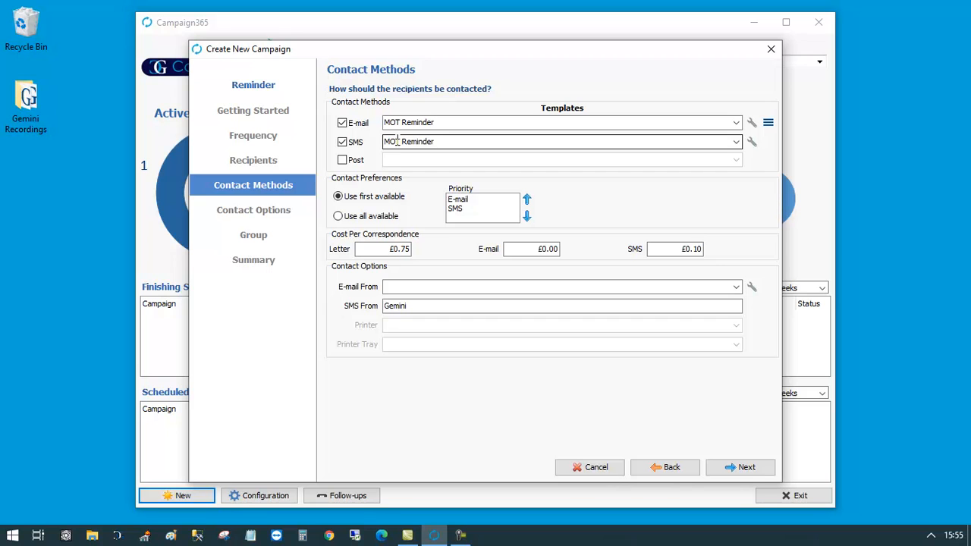
click(343, 161)
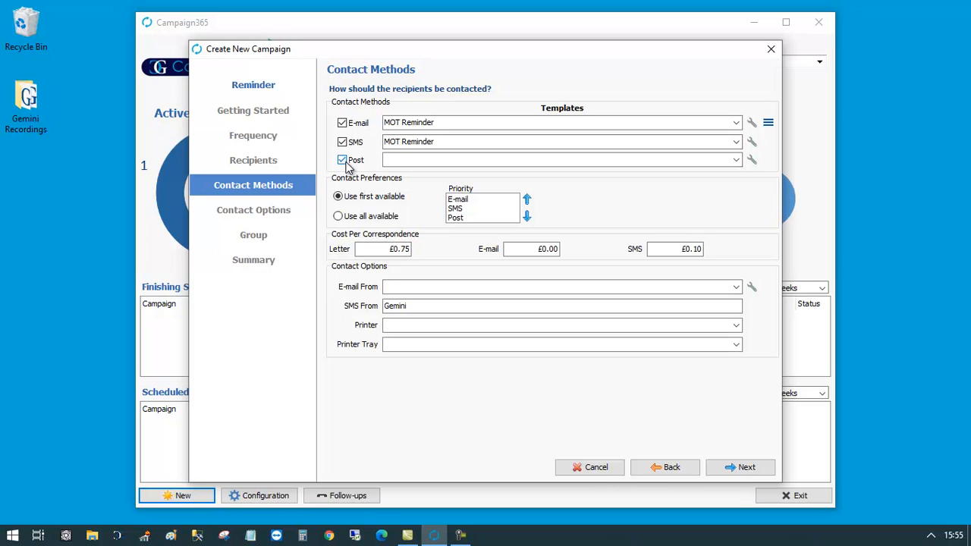
click(753, 159)
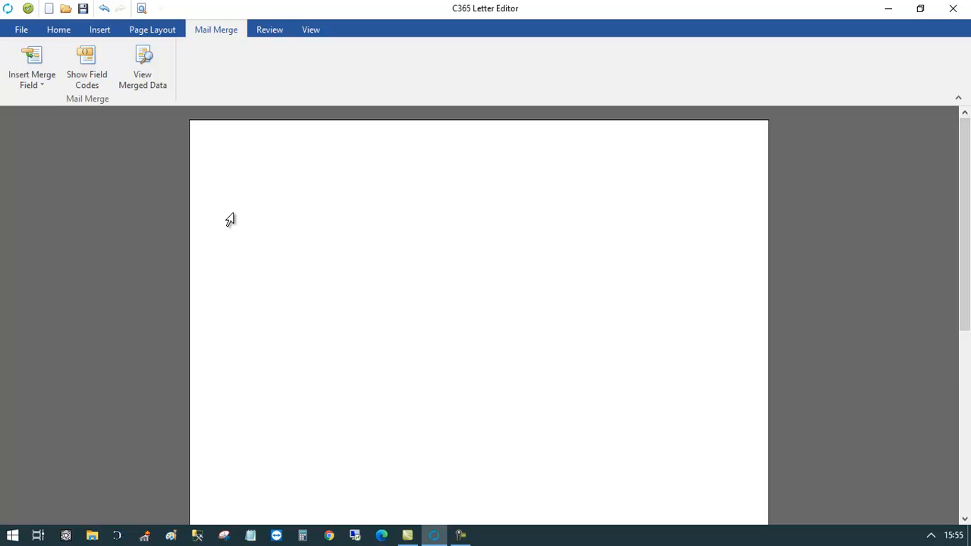
- Insert the recipient's General > Address Block merge field at the top of the letter
click(42, 83)
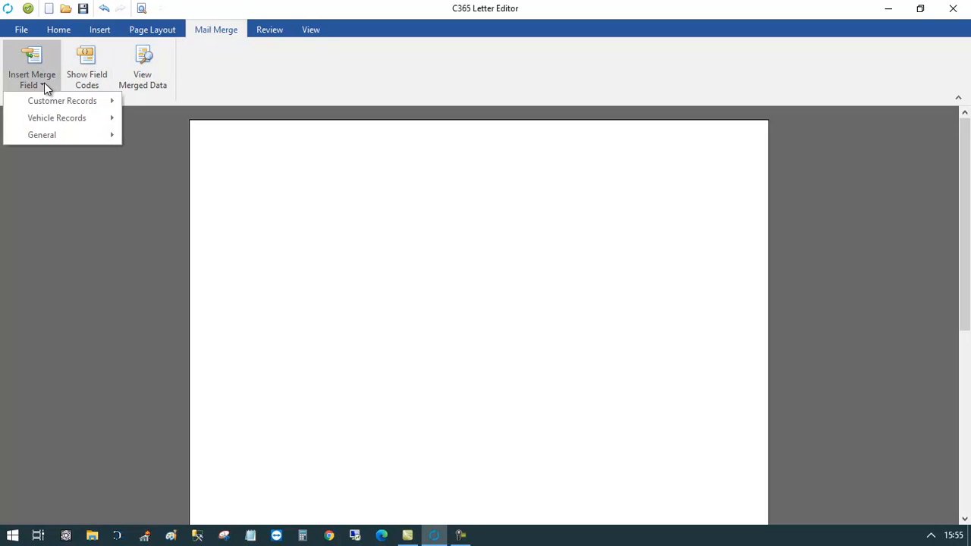
mouse_move(44, 116)
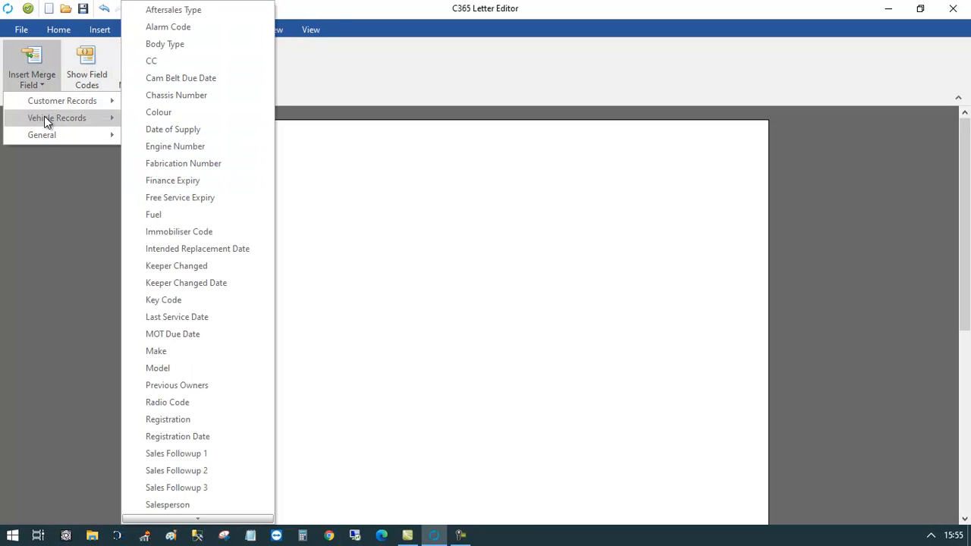
mouse_move(47, 136)
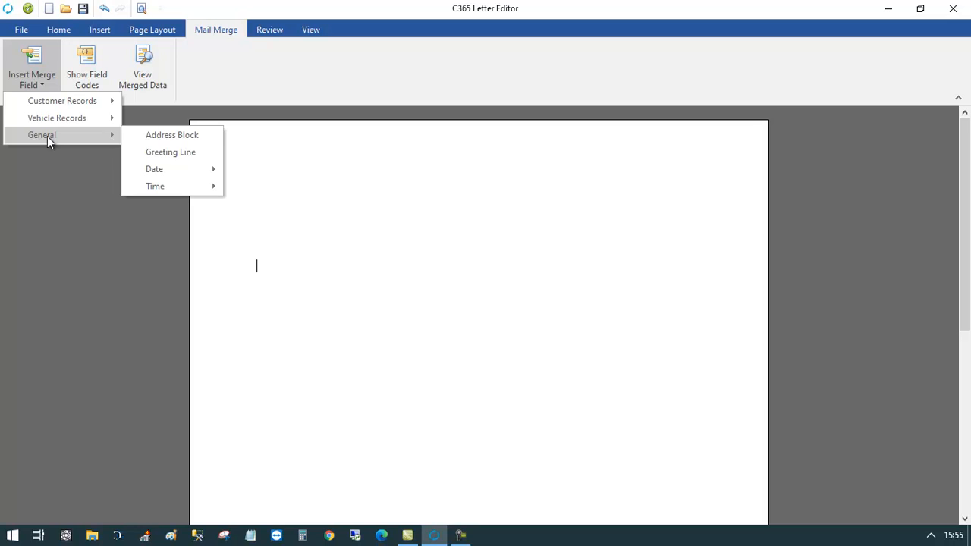
click(142, 137)
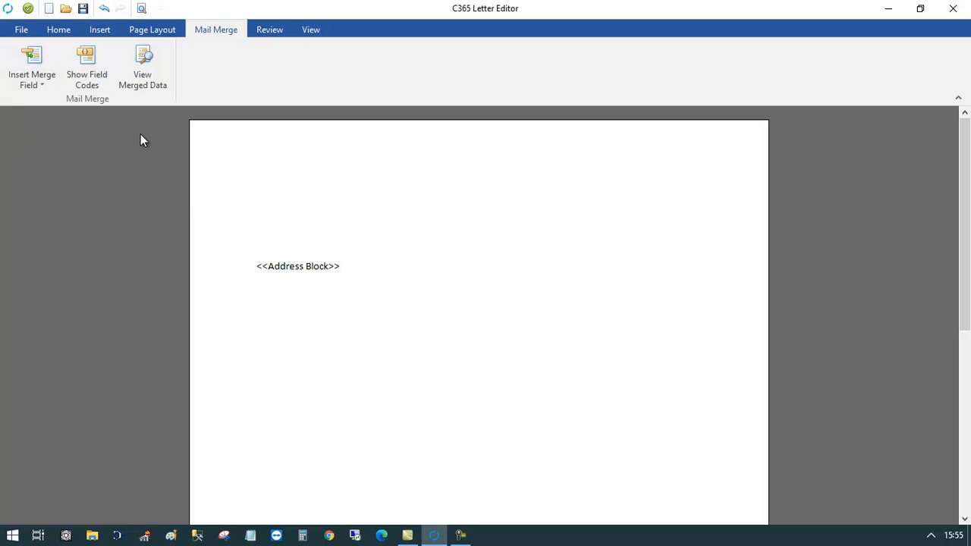
click(140, 79)
click(140, 81)
- Insert today's date in long format (30 November 2020) below the address block
click(33, 85)
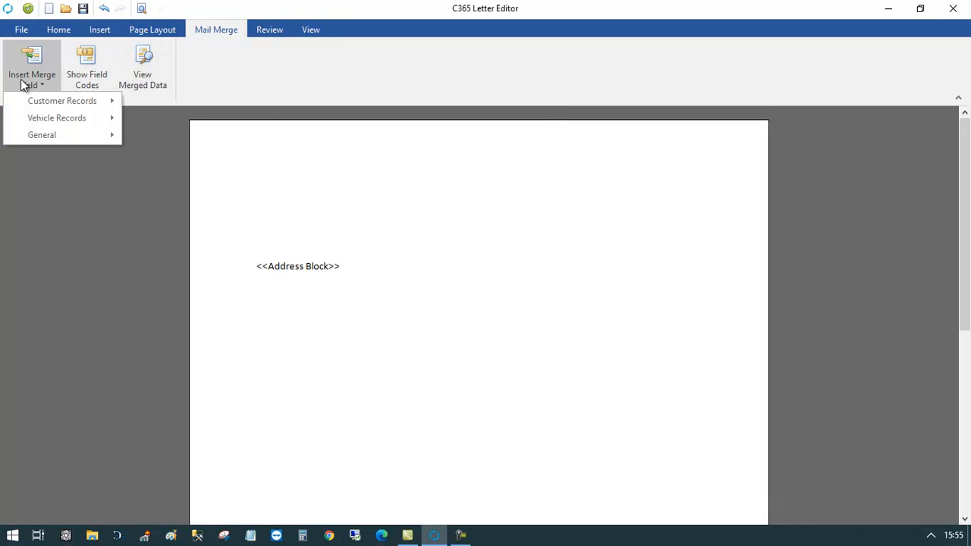
mouse_move(103, 117)
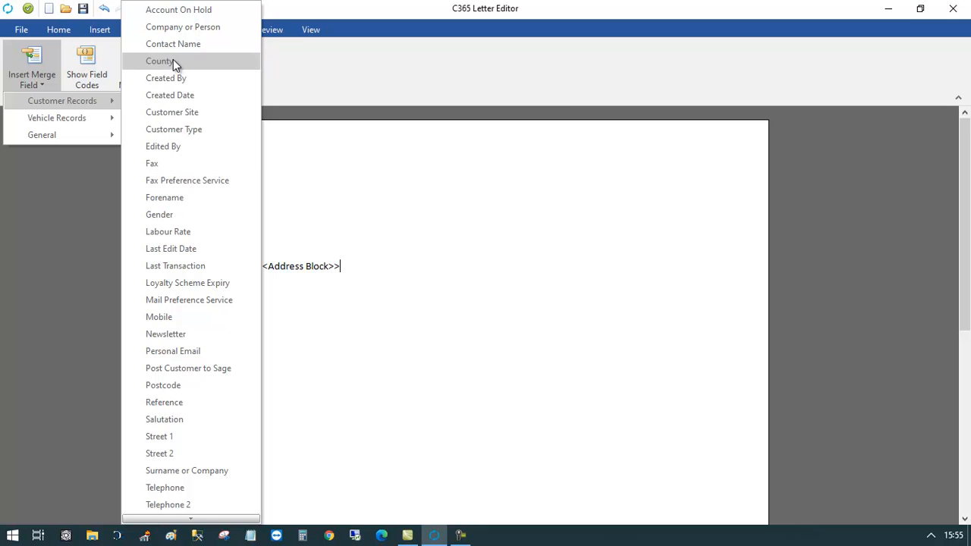
click(362, 266)
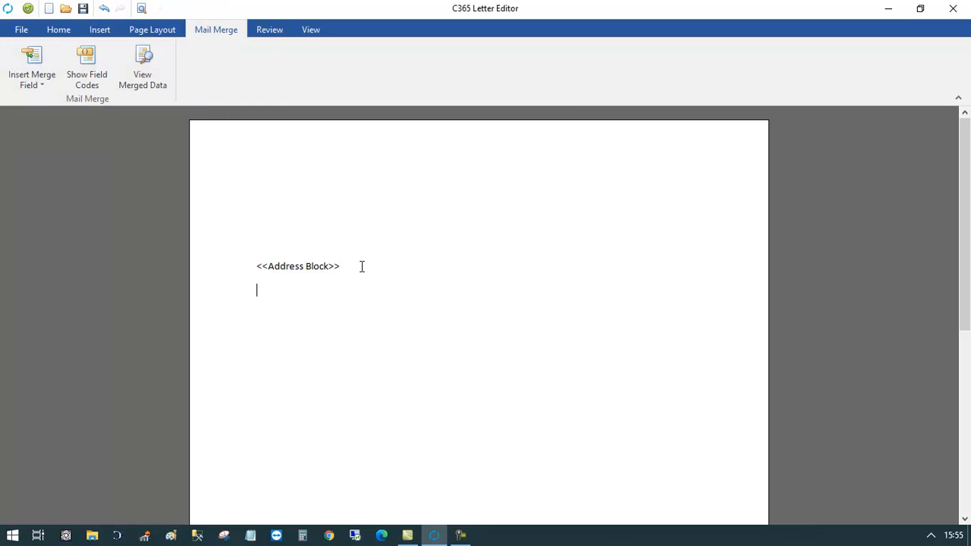
click(45, 87)
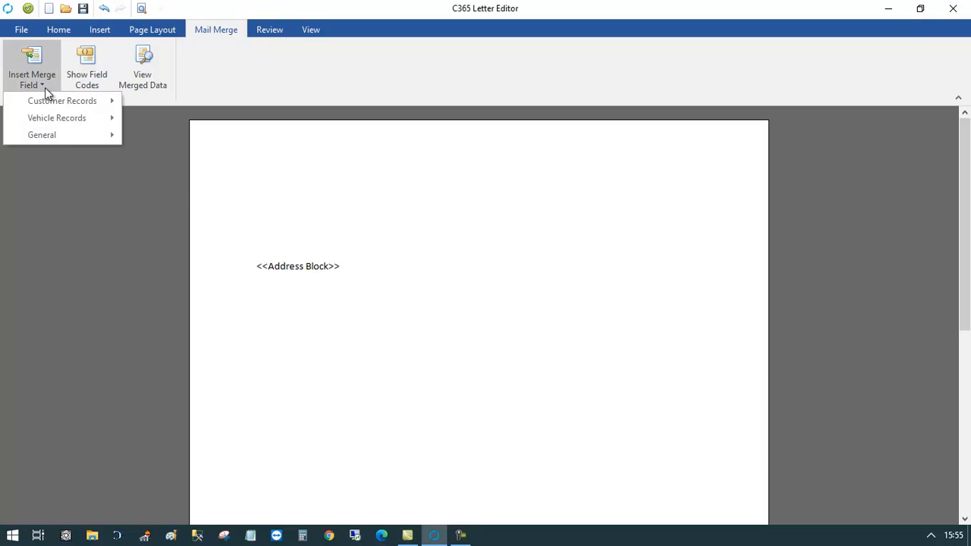
mouse_move(53, 135)
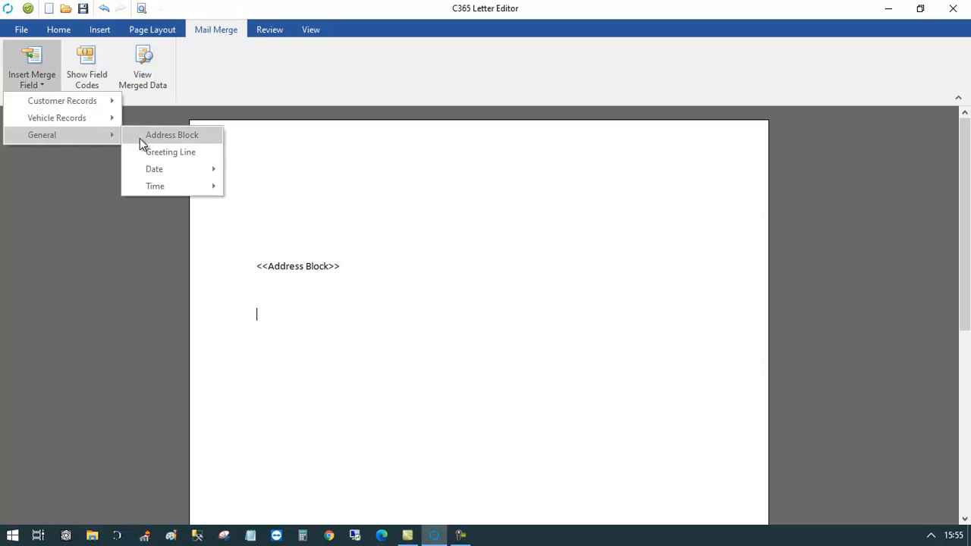
mouse_move(159, 168)
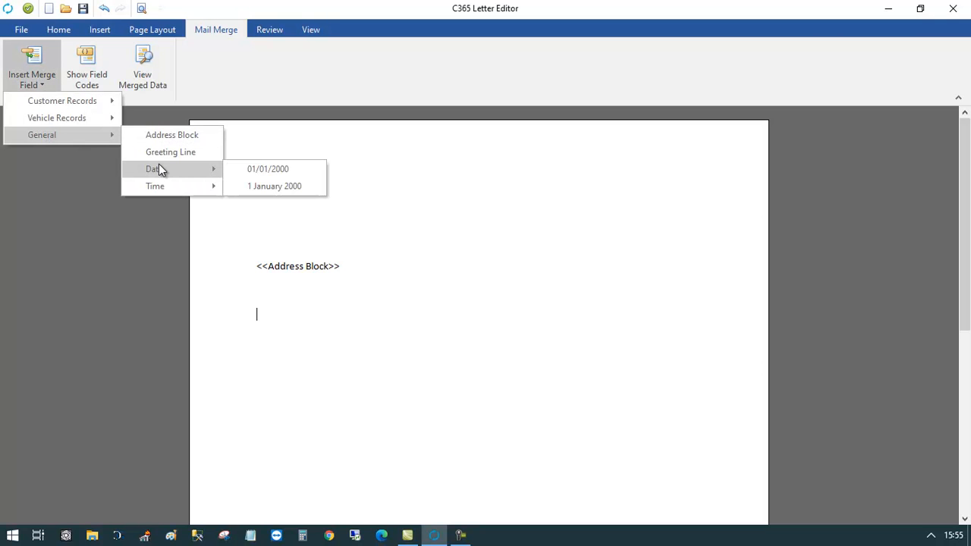
click(261, 183)
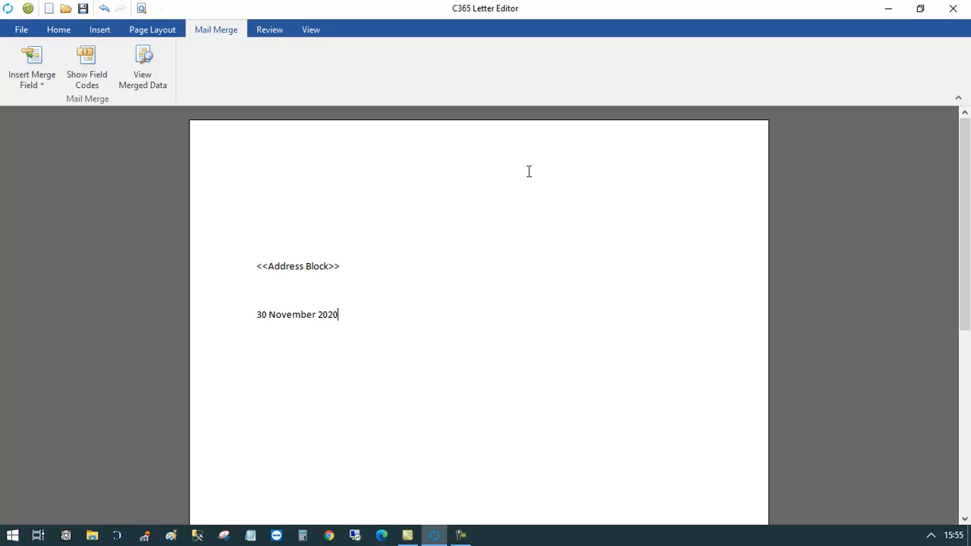
- Write the greeting 'Dear <<Title>> <<Surname or Company>>' from the customer record fields
text(Dear)
click(27, 81)
mouse_move(36, 103)
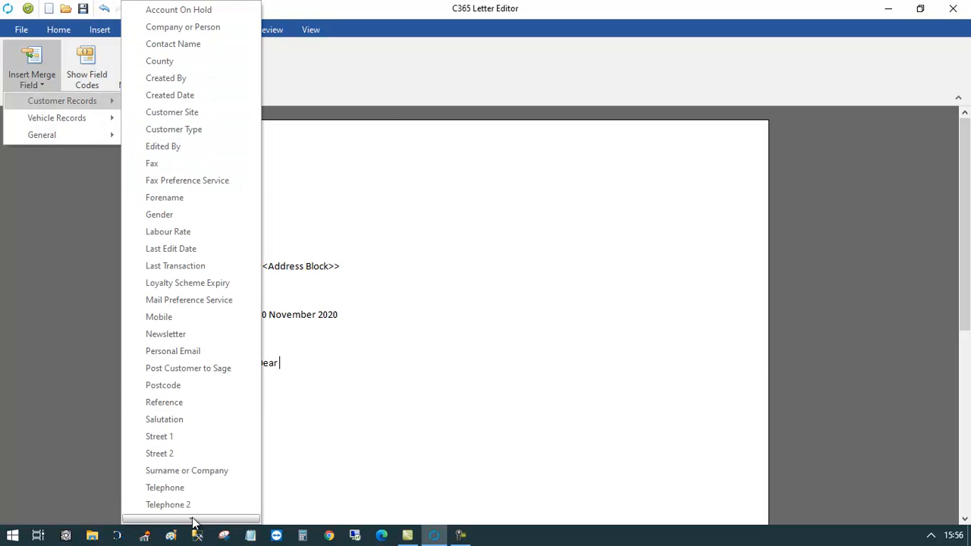
mouse_move(193, 522)
click(176, 481)
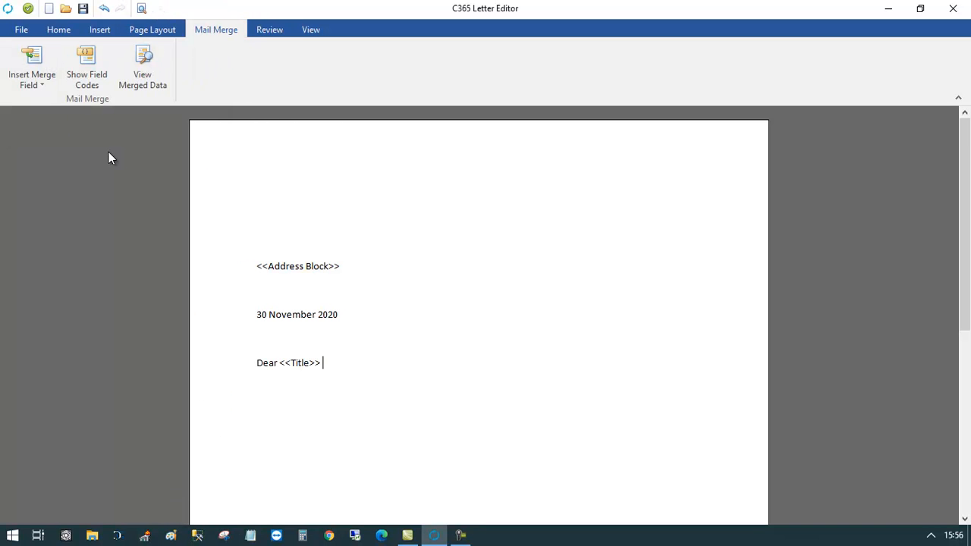
click(40, 82)
mouse_move(48, 105)
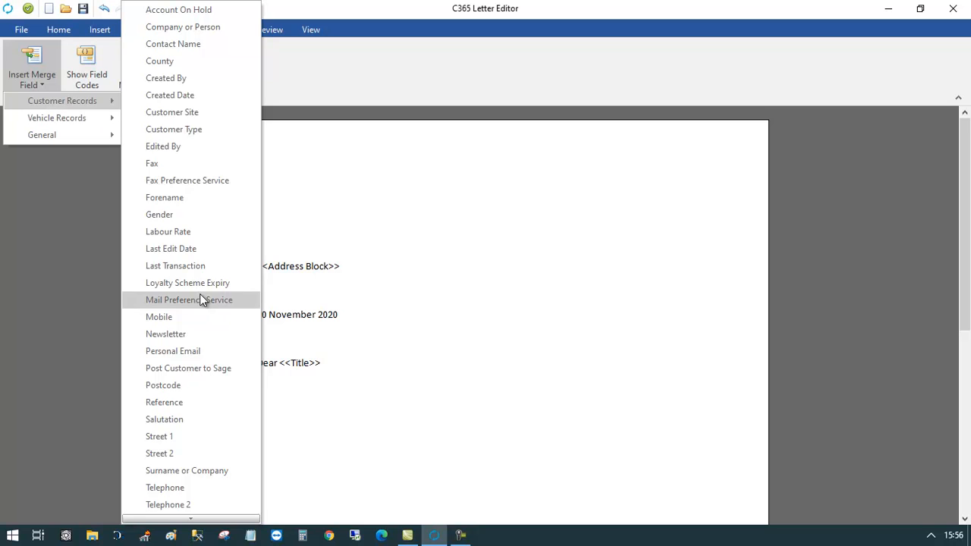
click(186, 472)
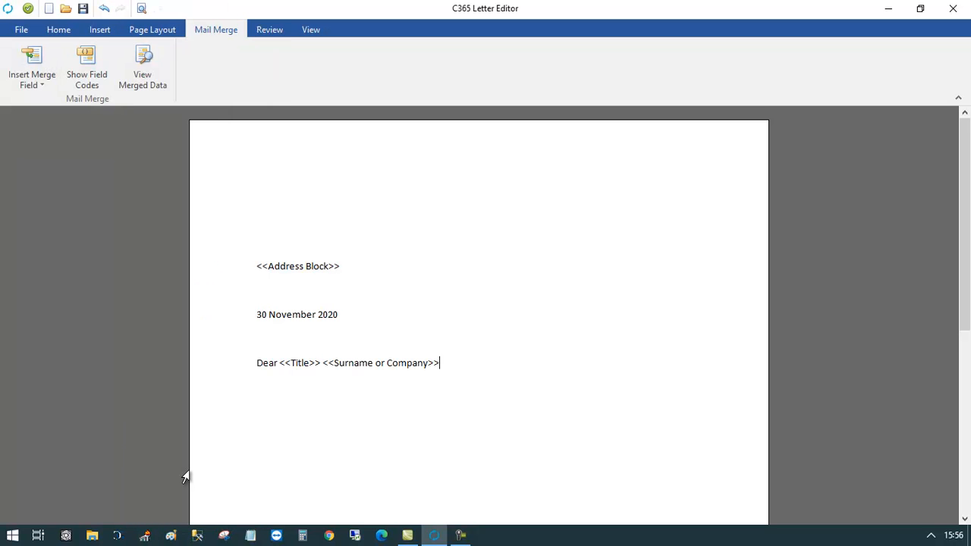
- Add 'Our records show that your <<Make>> is due it's MOT test on <<MOT Due Date>>'
text(,  )
text(Our records w)
key(BackSpace)
text(show that yo)
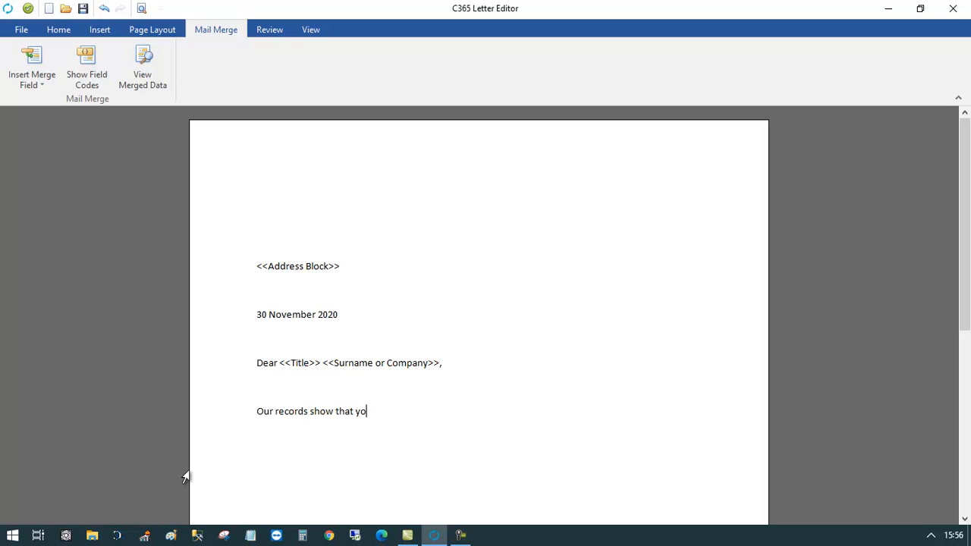
text(ur)
click(36, 79)
mouse_move(66, 121)
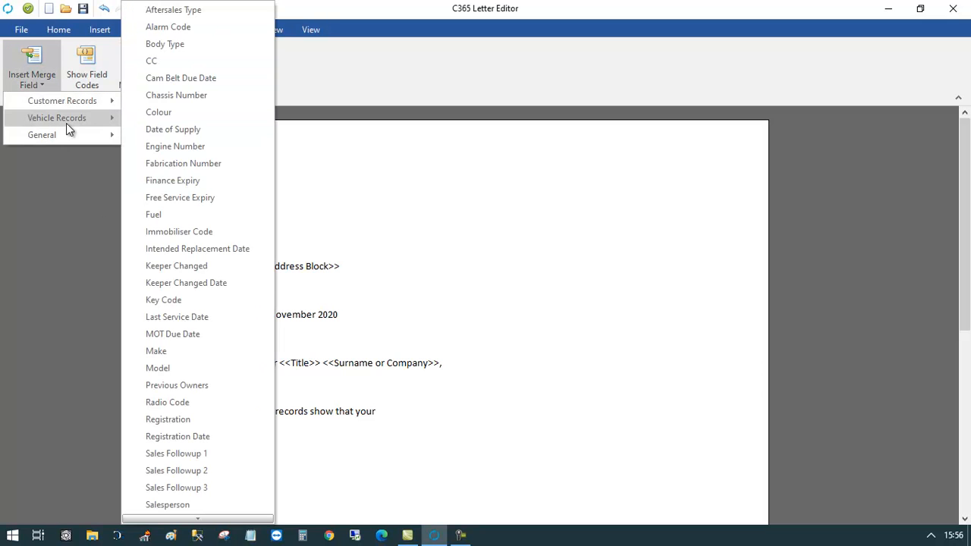
click(200, 352)
text(is )
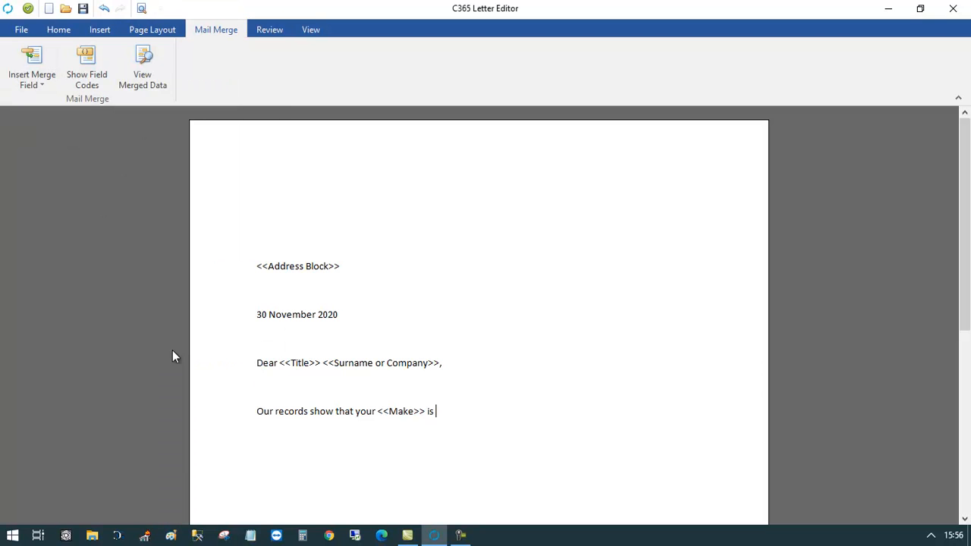
text(due it's MOT test on)
click(45, 91)
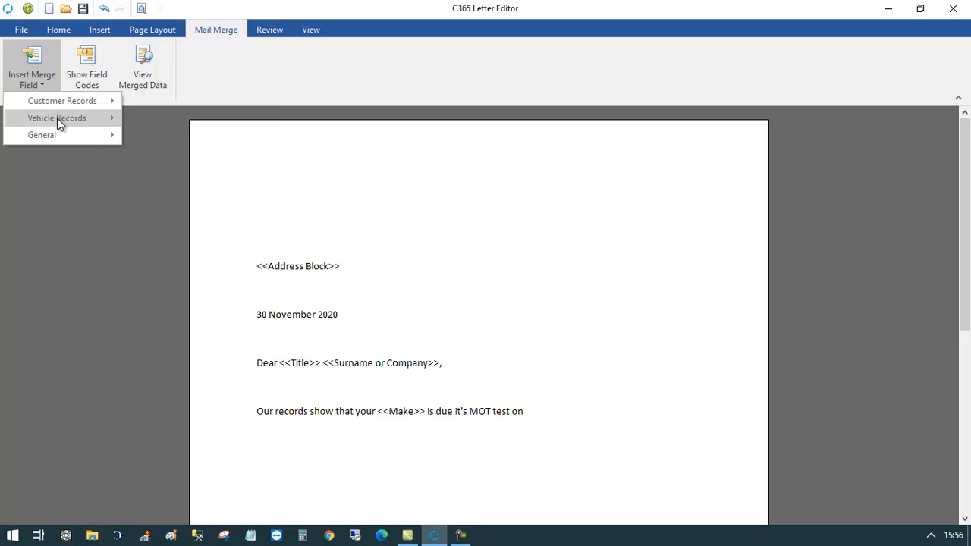
mouse_move(56, 119)
click(182, 334)
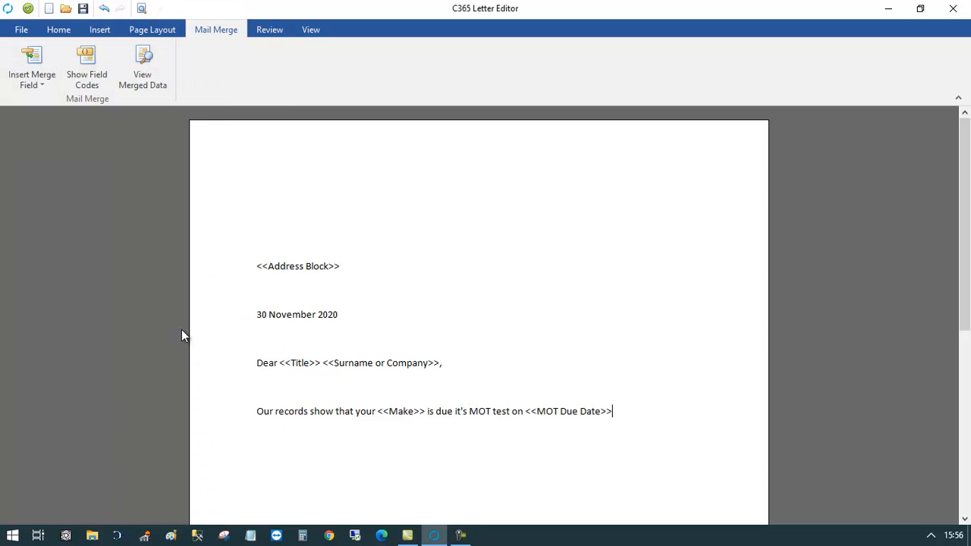
- Add a sentence asking the customer to call the company phone number to arrange a booking
text(. Pleaw)
key(BackSpace)
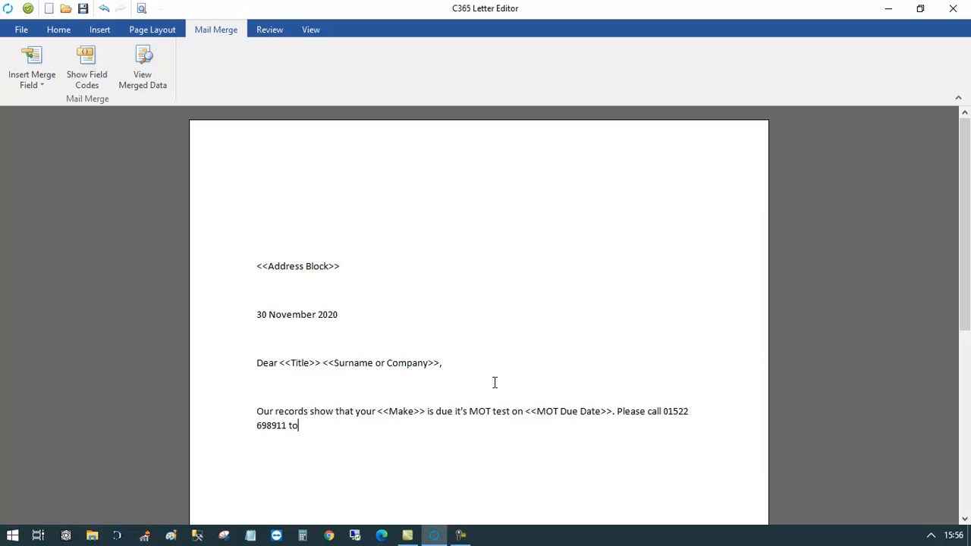
text( arrange a booking.)
drag(965, 224, 969, 406)
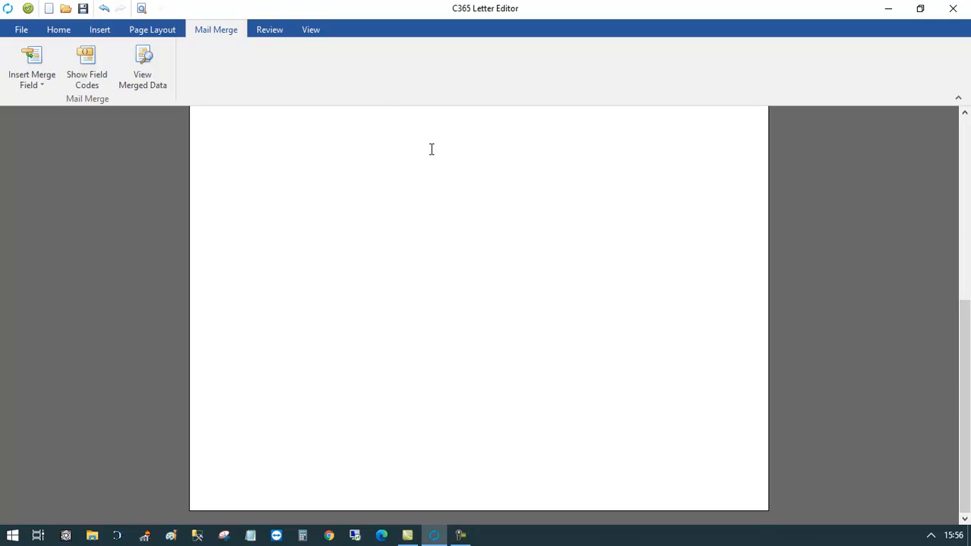
drag(968, 357, 968, 295)
- Sign off with 'Kind Regards' and 'Gemini Systems', then save and close the letter
key(Return)
text(Kind)
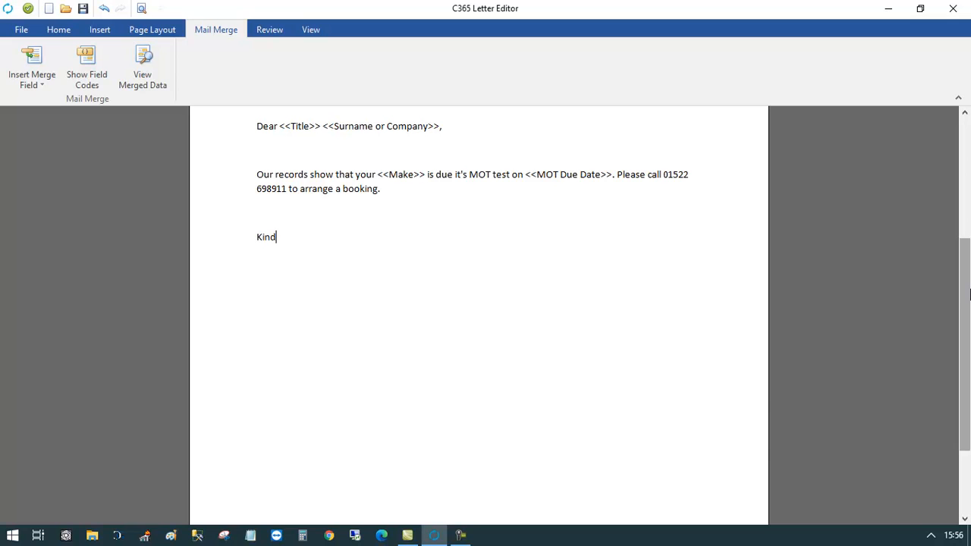
text( Regards)
key(Return)
key(Return)
text(Gemini Systems)
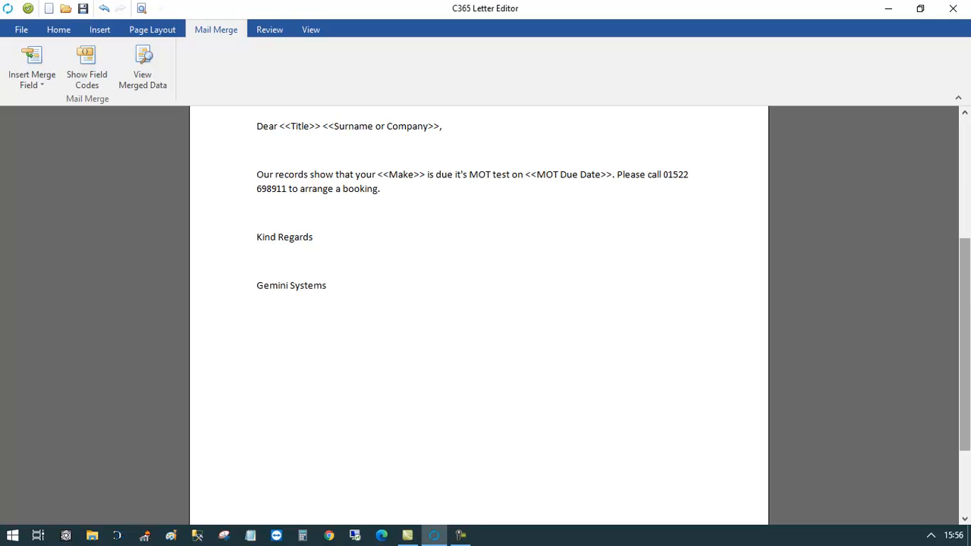
drag(962, 275, 961, 217)
click(28, 8)
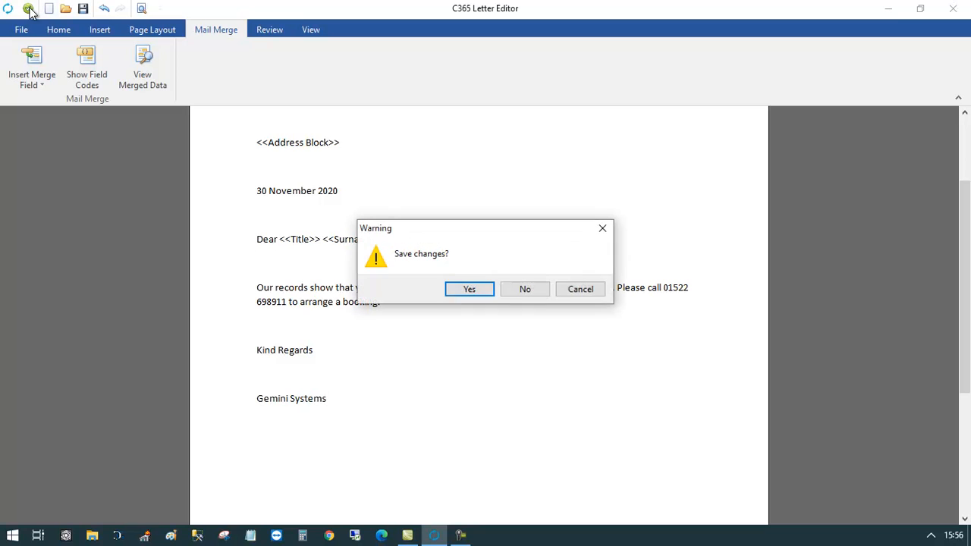
- Confirm saving the changes and name the letter template 'MOT Reminder'
click(449, 289)
text(MOT Reminder)
key(Return)
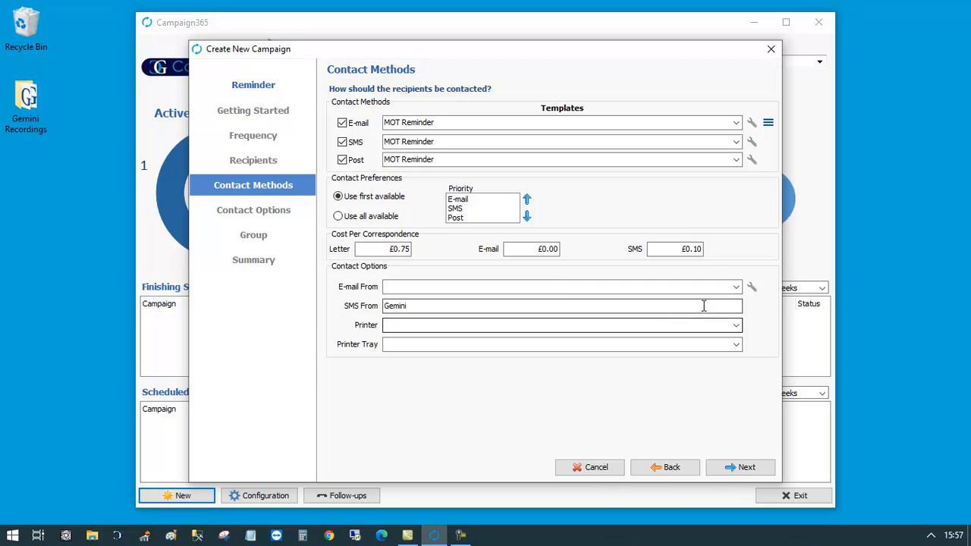
- Set E-mail From to the company sender address and switch Post off
click(735, 287)
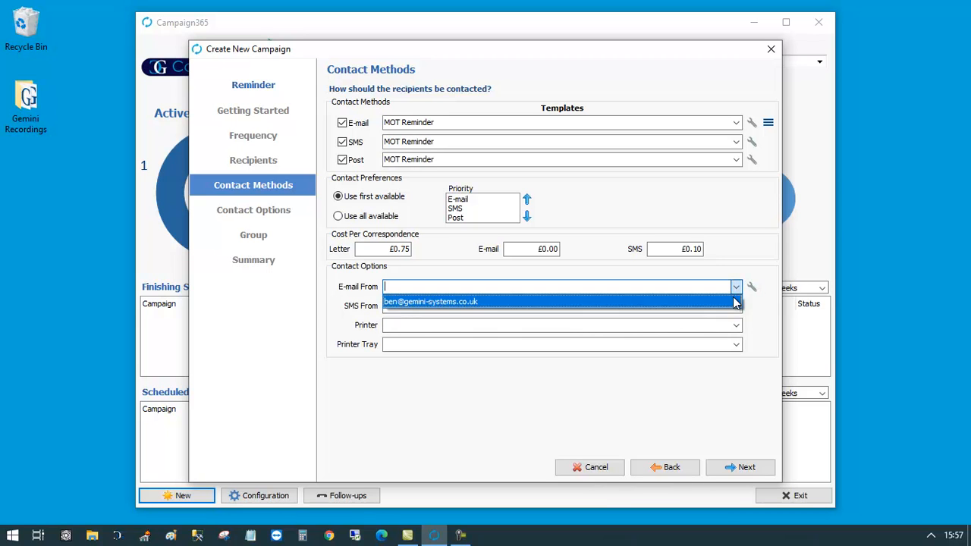
click(734, 302)
click(736, 325)
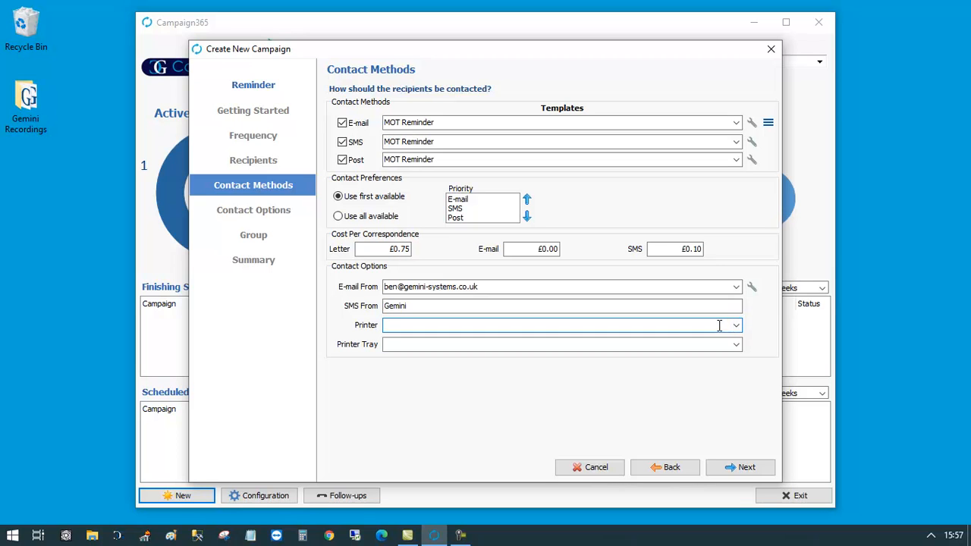
key(alt+p)
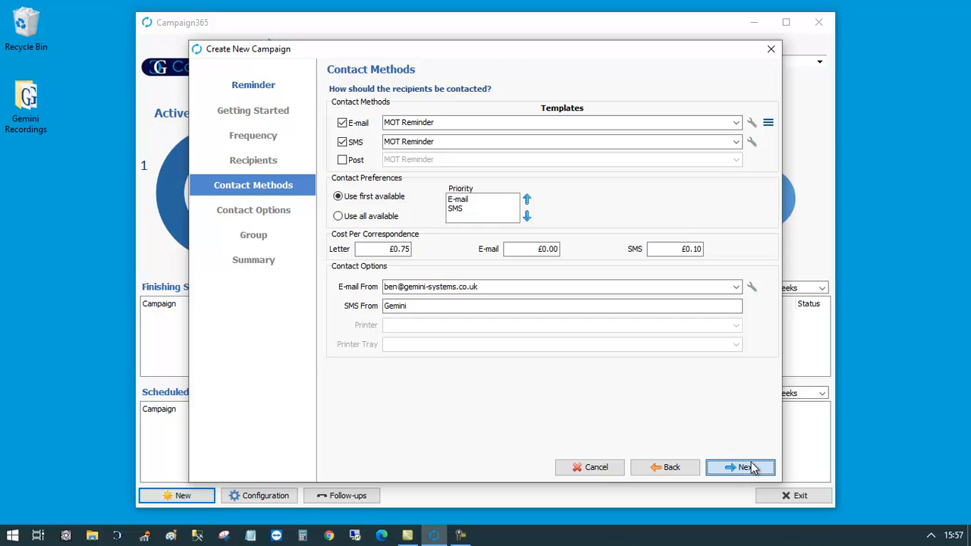
- Advance the wizard to the Contact Options page, which retries failed correspondence for 14 days
click(751, 467)
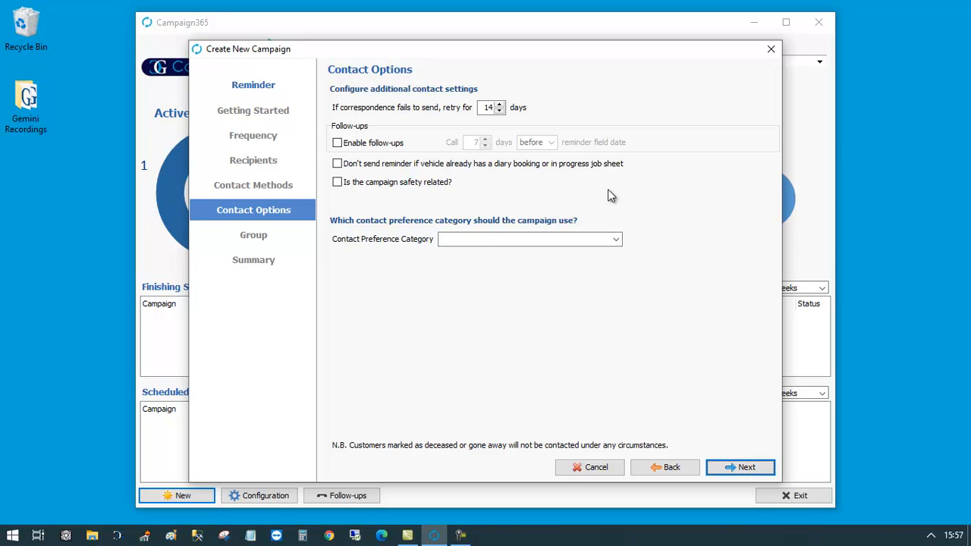
- Enable follow-up calls, choose the Reminders (Including Service & MOT) category, and go to the Group step
click(381, 151)
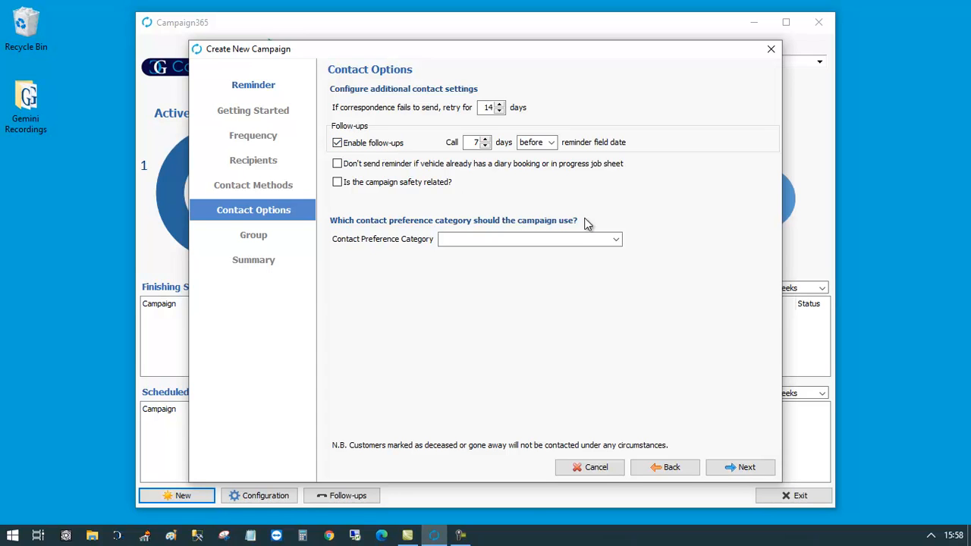
click(617, 240)
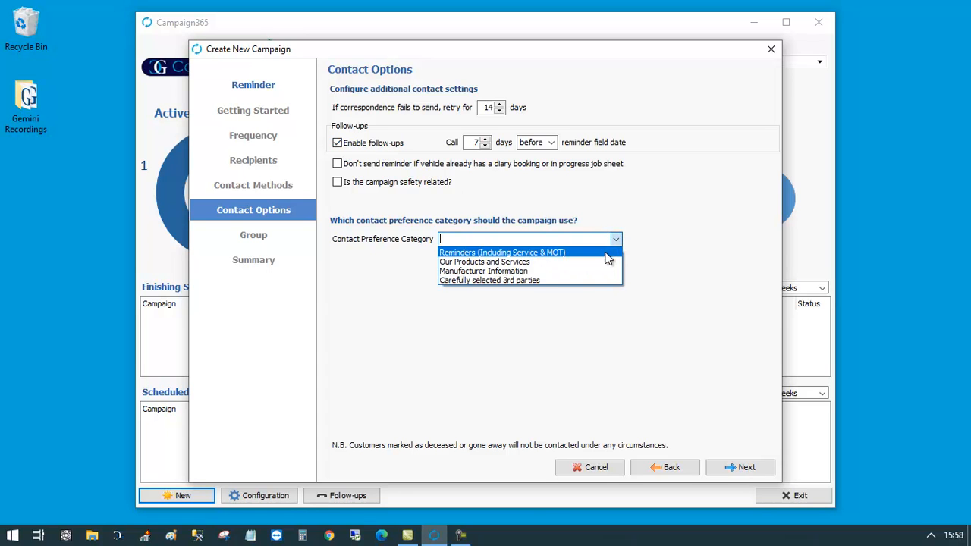
click(607, 253)
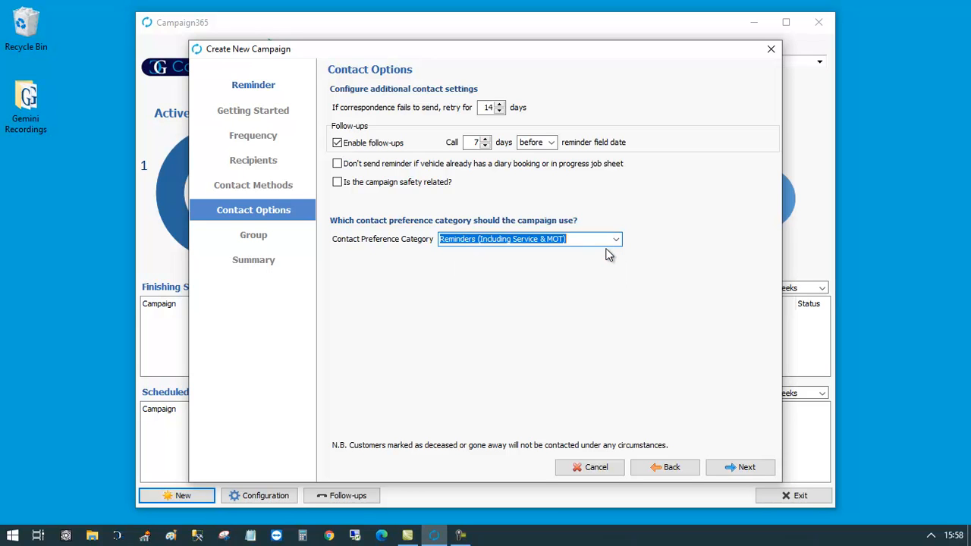
click(741, 469)
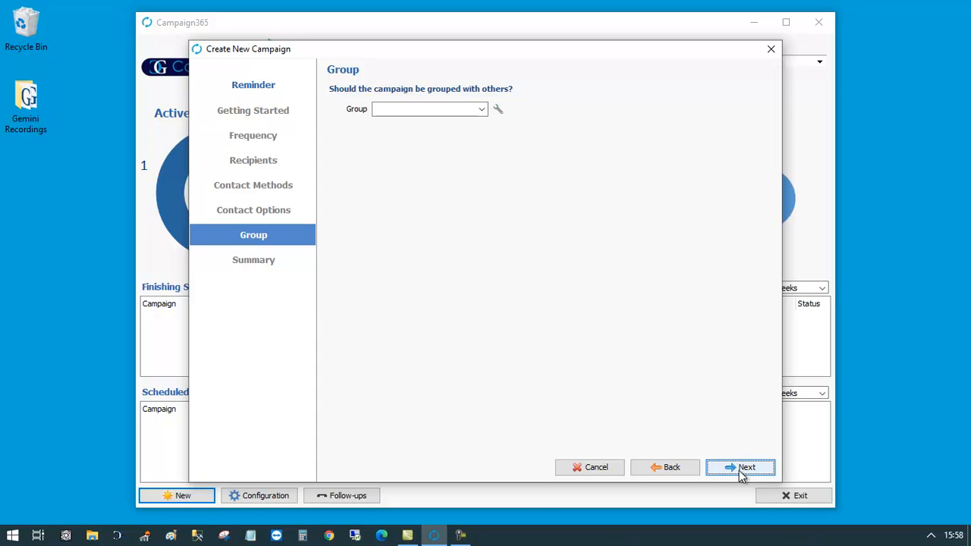
- Check the Group list, leave no group selected, and continue to the Summary page
click(481, 110)
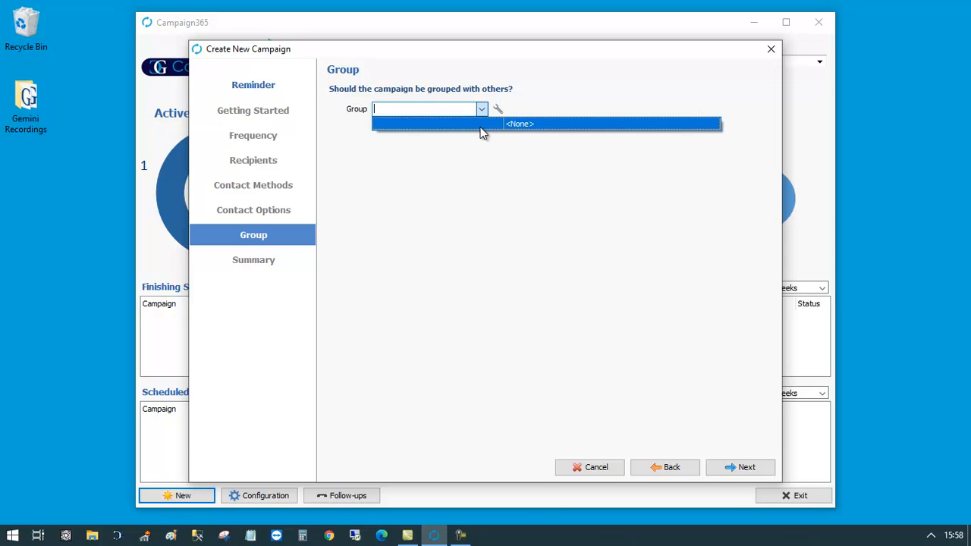
click(474, 173)
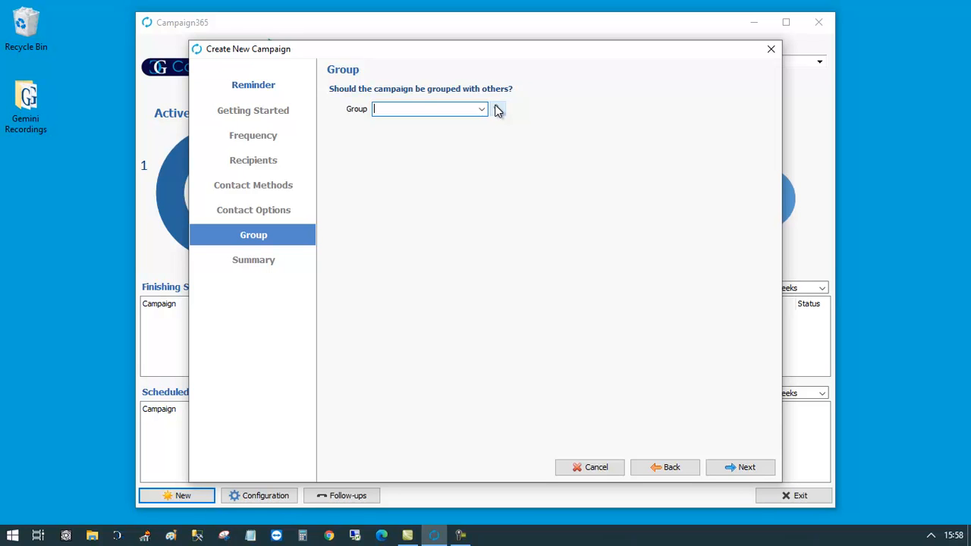
click(732, 468)
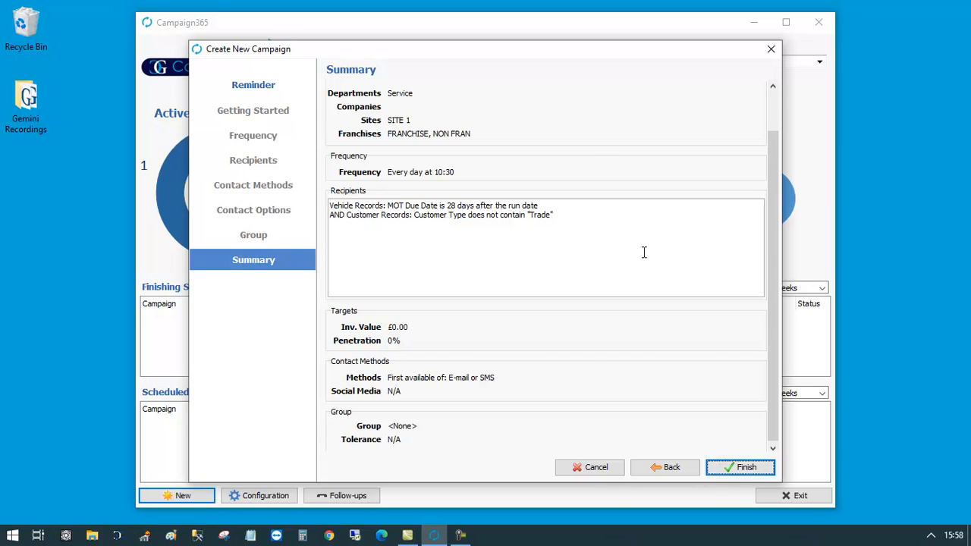
- Finish the campaign with 'Don't activate or schedule campaign' kept selected
click(747, 467)
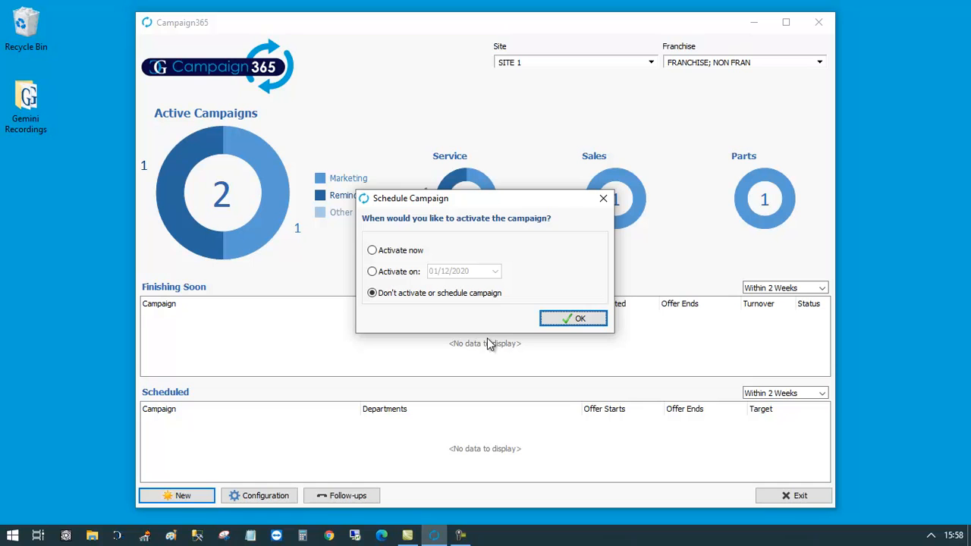
click(574, 319)
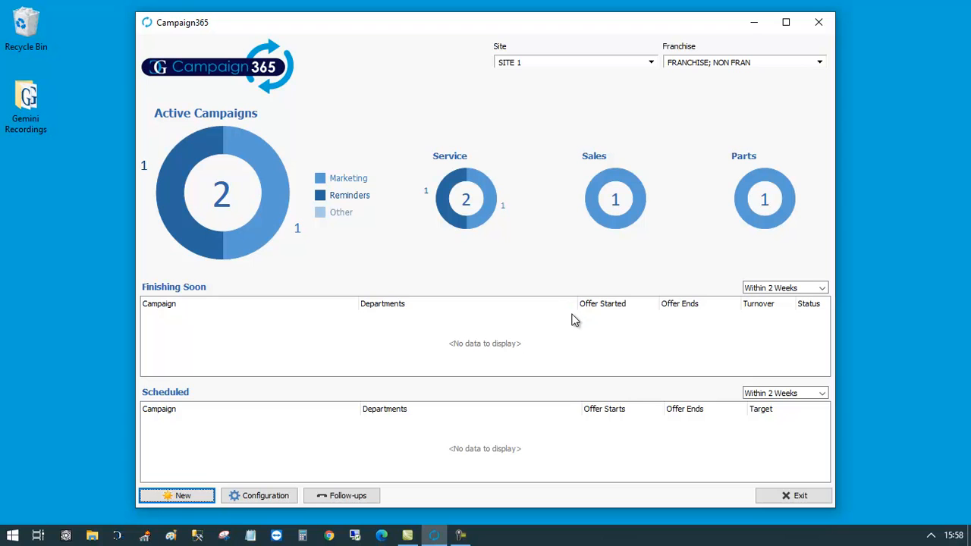